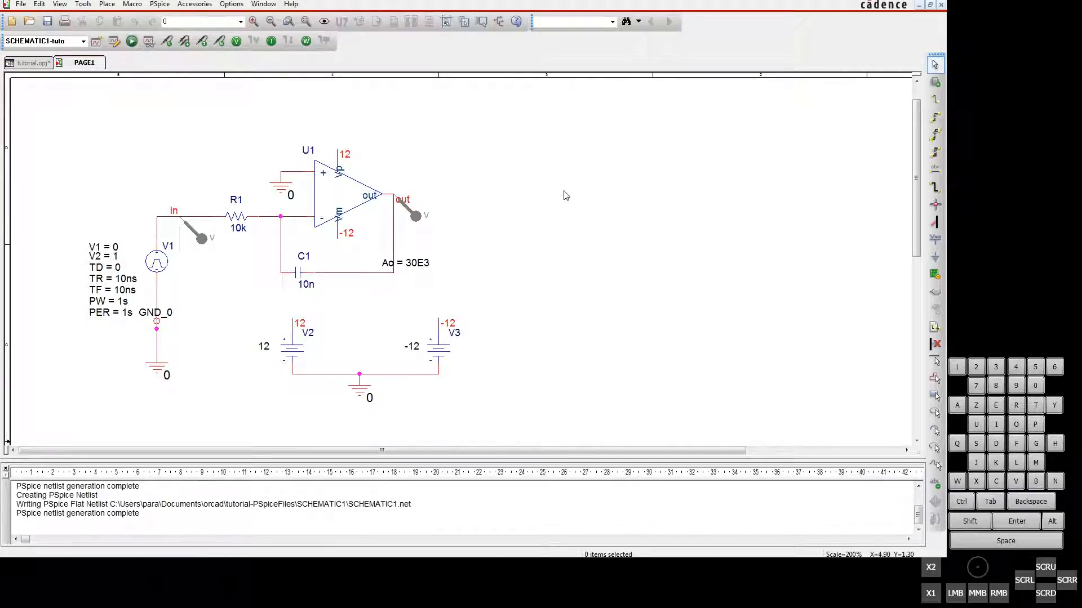
# Place a PARAM part from the SPECIAL library in the empty area above the voltage source V1
pyautogui.click(936, 84)
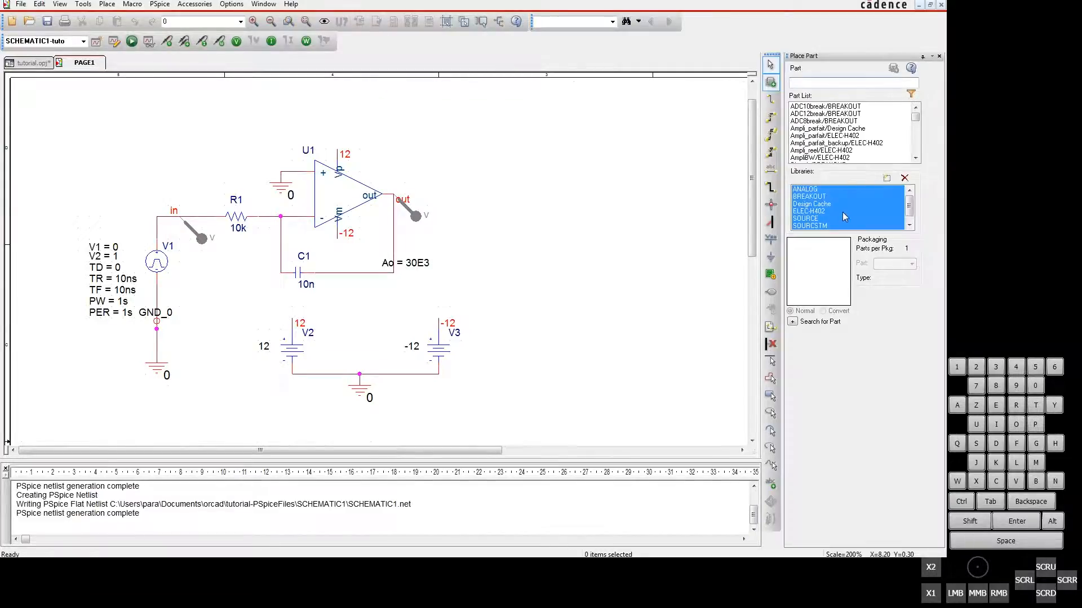
pyautogui.click(909, 225)
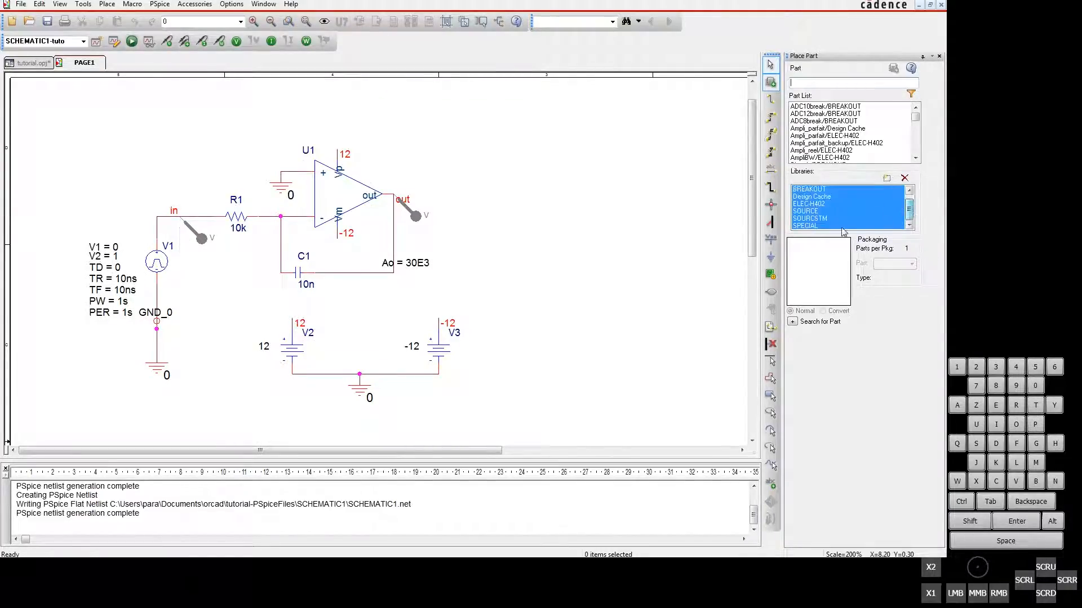
pyautogui.click(806, 226)
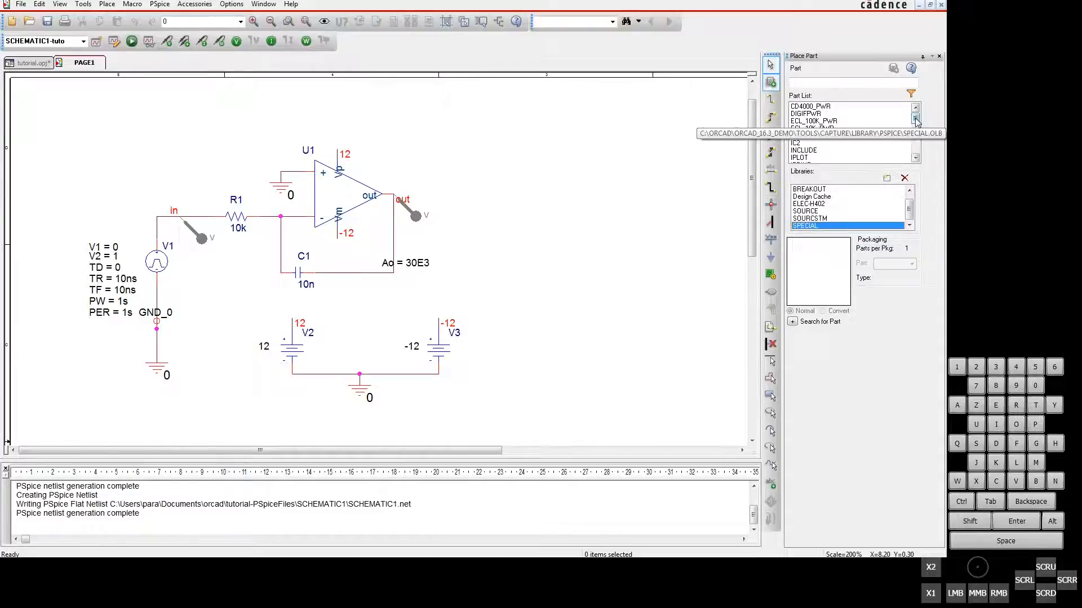
pyautogui.moveTo(915, 119); pyautogui.dragTo(915, 135)
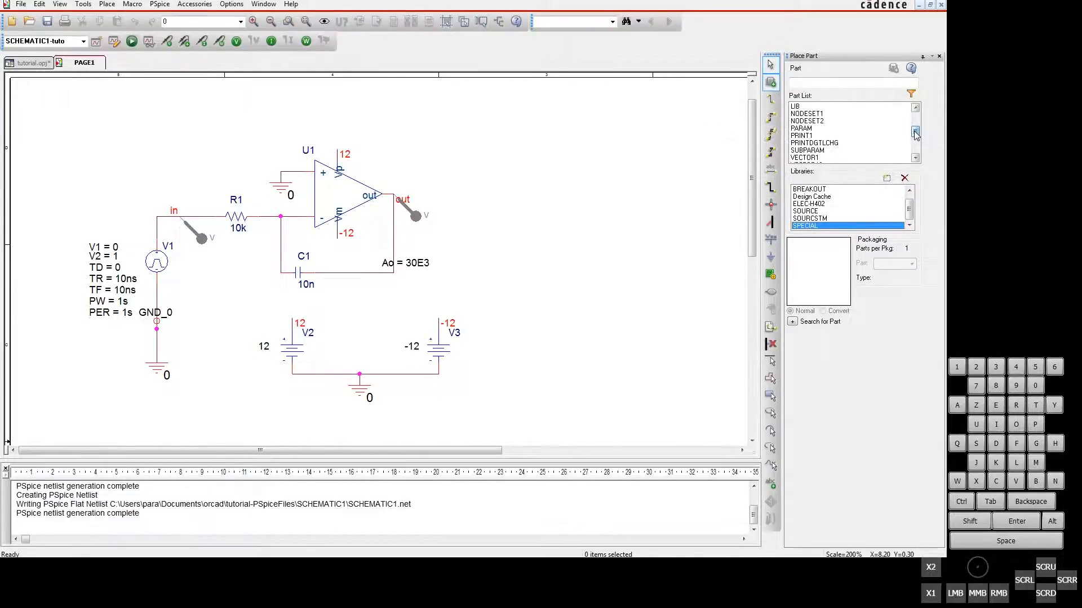
pyautogui.click(804, 129)
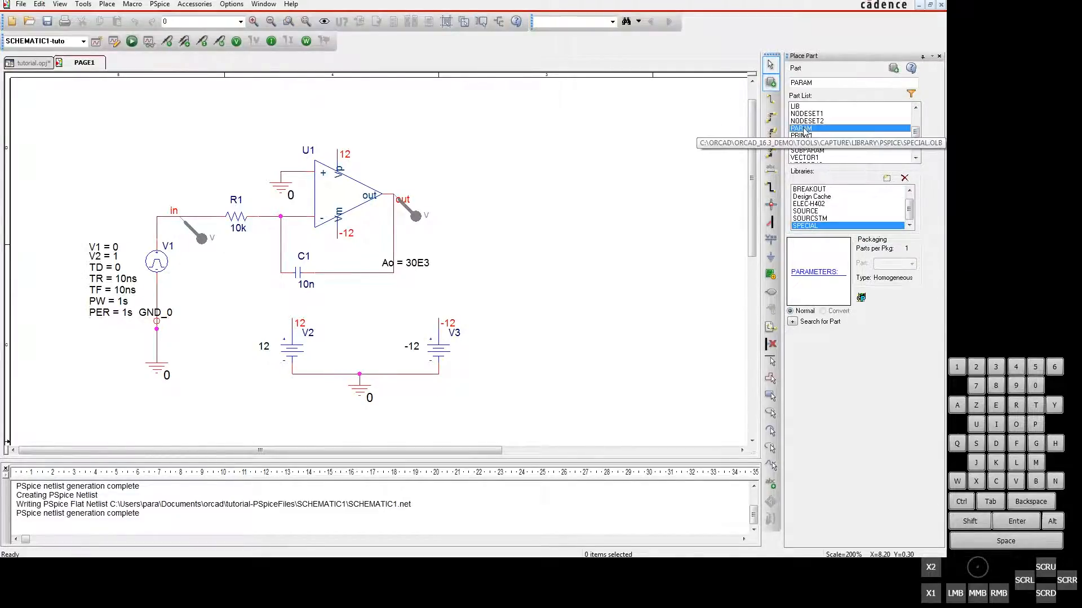
pyautogui.doubleClick(804, 129)
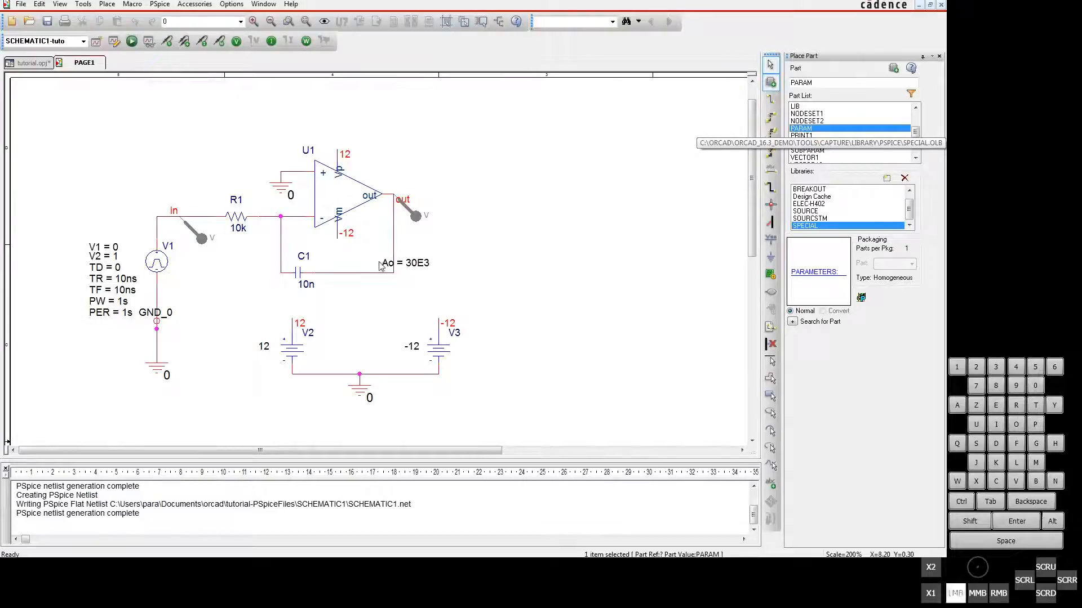
pyautogui.click(58, 97)
pyautogui.press('Escape')
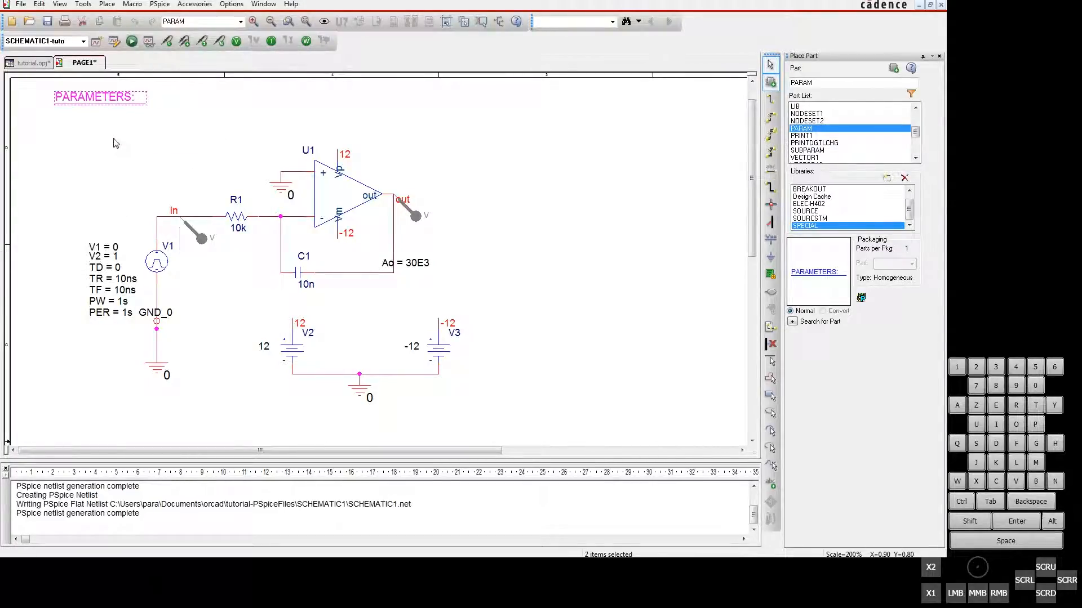
pyautogui.click(144, 156)
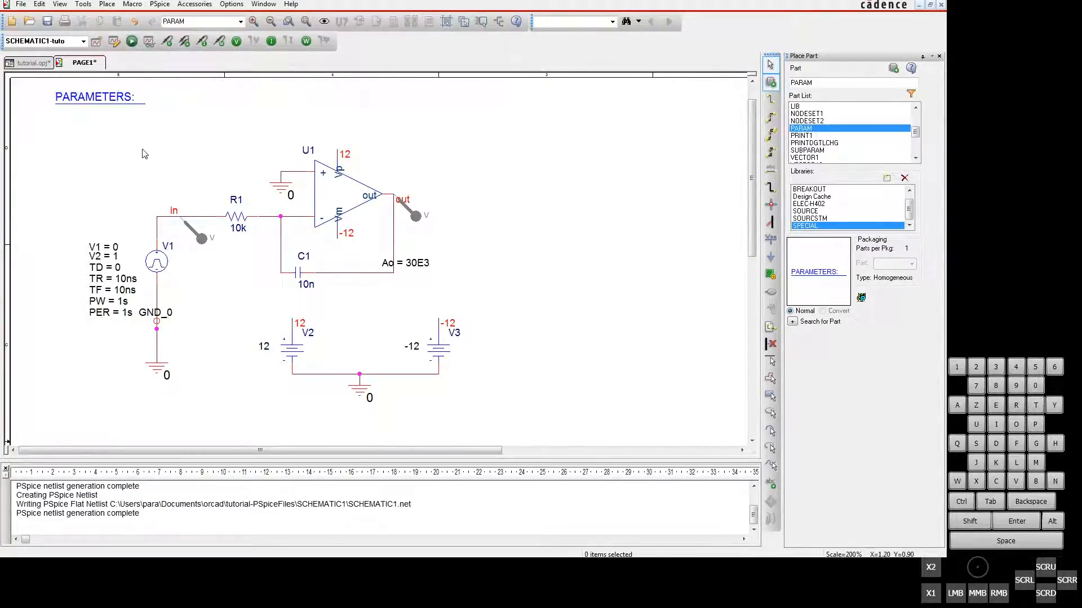
# Add a new property named Rin with the value 10k to the PARAMETERS block
pyautogui.doubleClick(112, 98)
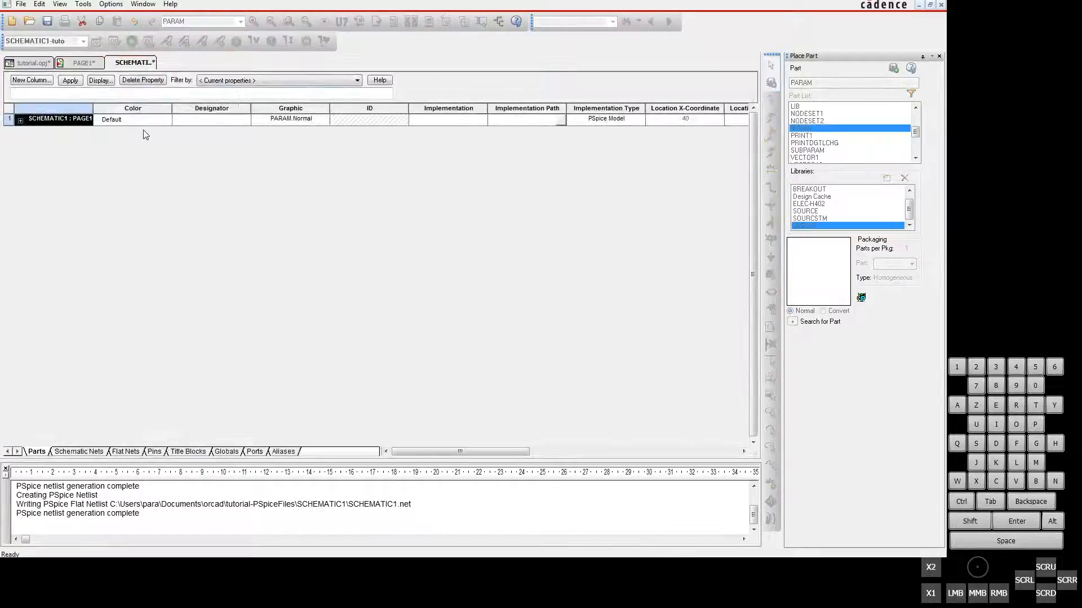
pyautogui.moveTo(469, 453)
pyautogui.mouseDown()
pyautogui.moveTo(682, 455)
pyautogui.moveTo(472, 454)
pyautogui.mouseUp()
pyautogui.click(32, 82)
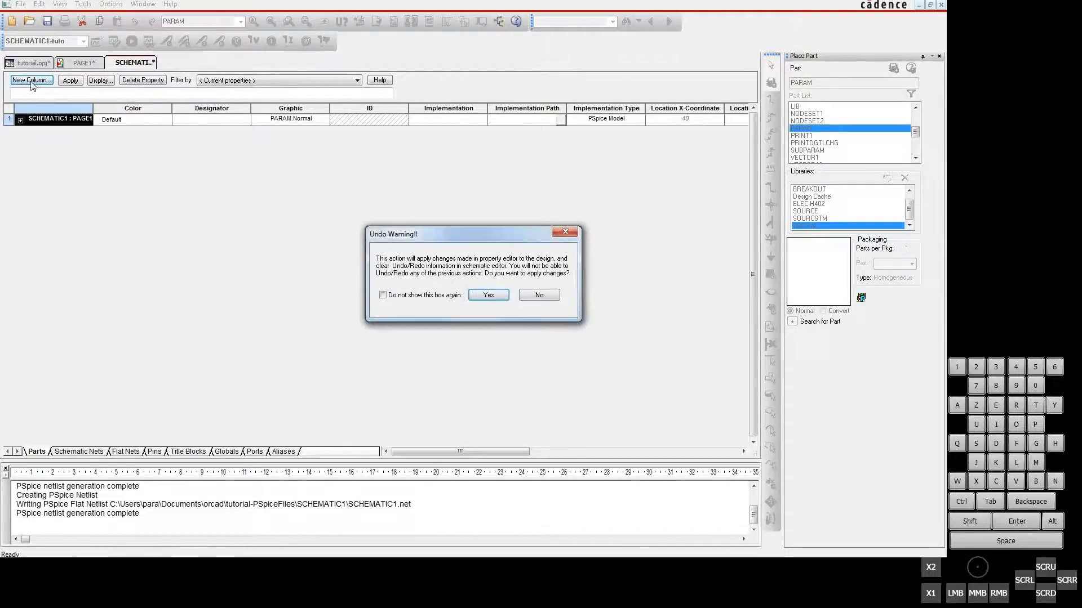
pyautogui.click(487, 295)
pyautogui.click(411, 228)
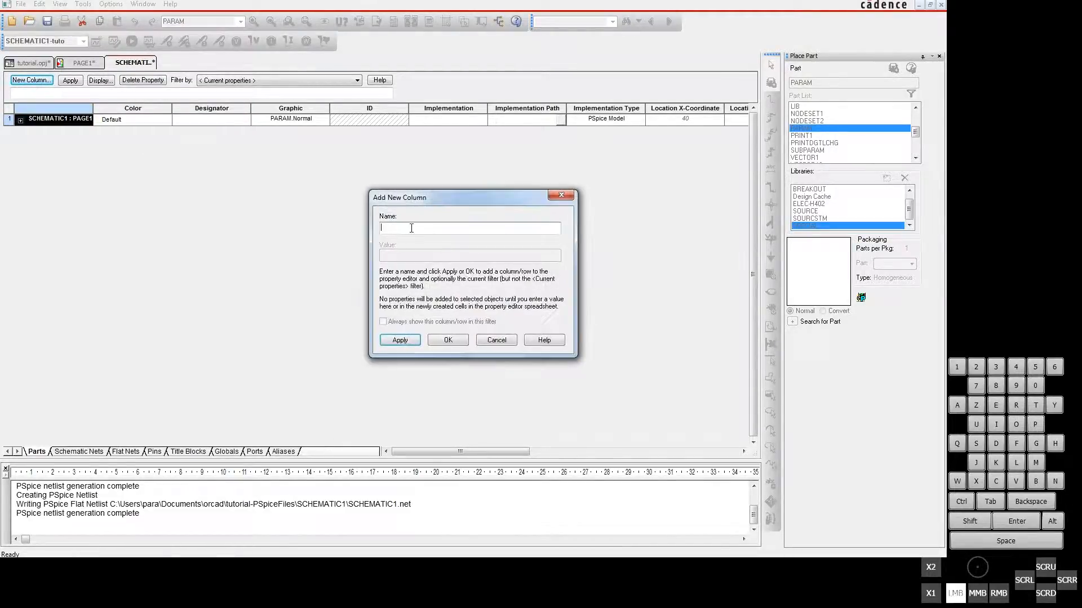
pyautogui.write('Rin')
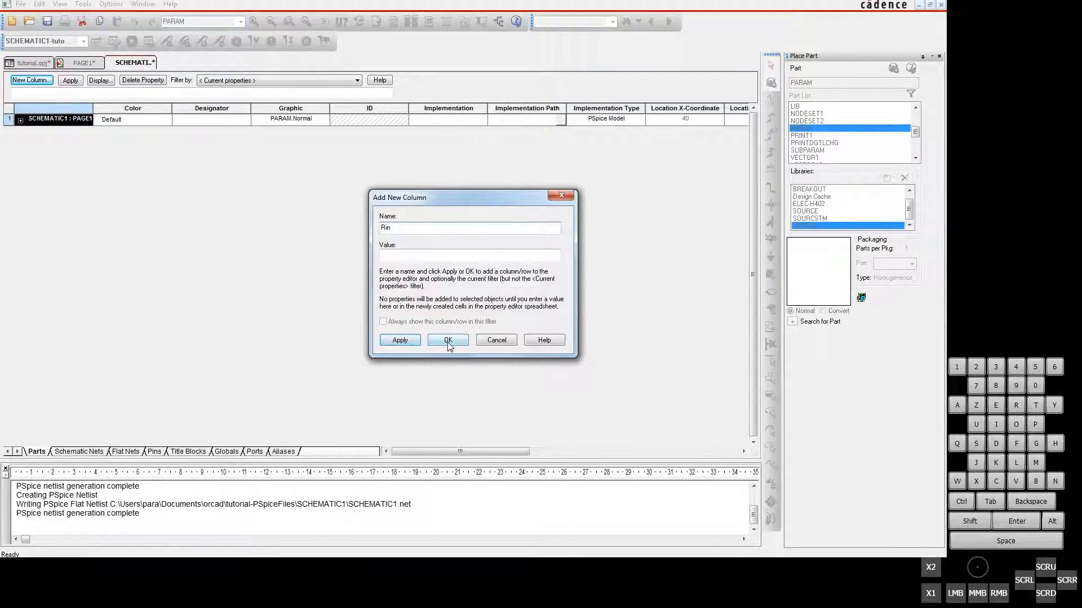
pyautogui.click(449, 256)
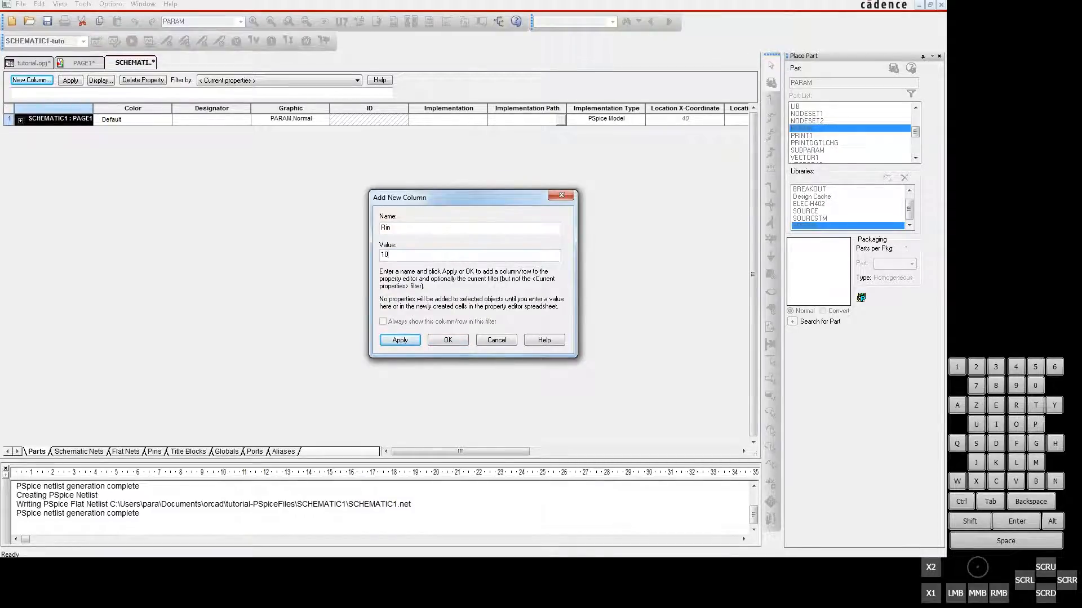
pyautogui.click(449, 340)
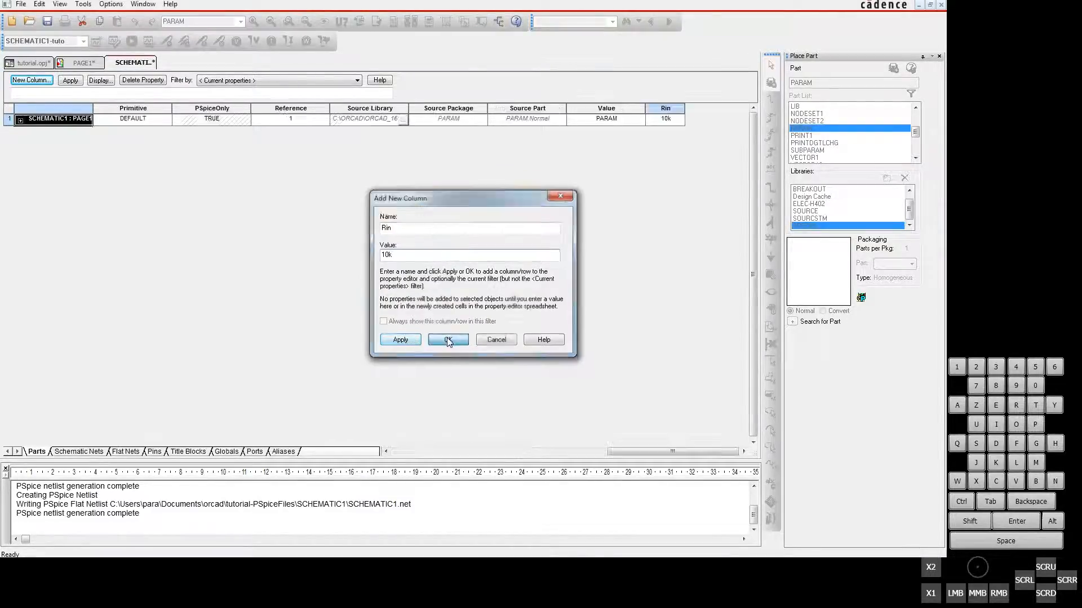
pyautogui.click(663, 115)
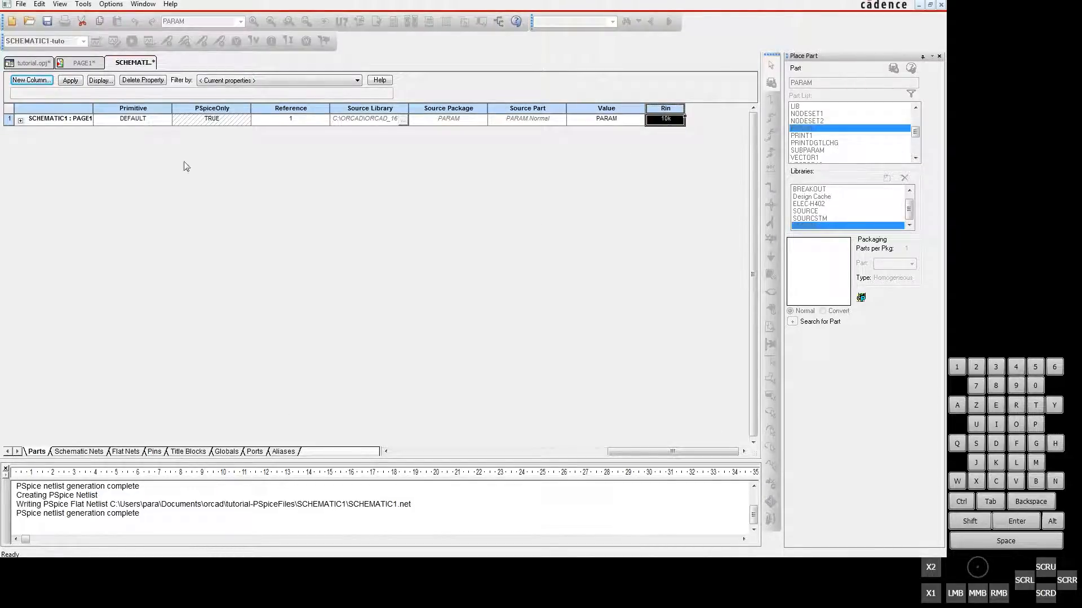
# Check the PARAMETERS block on the schematic page and reopen its properties
pyautogui.click(88, 62)
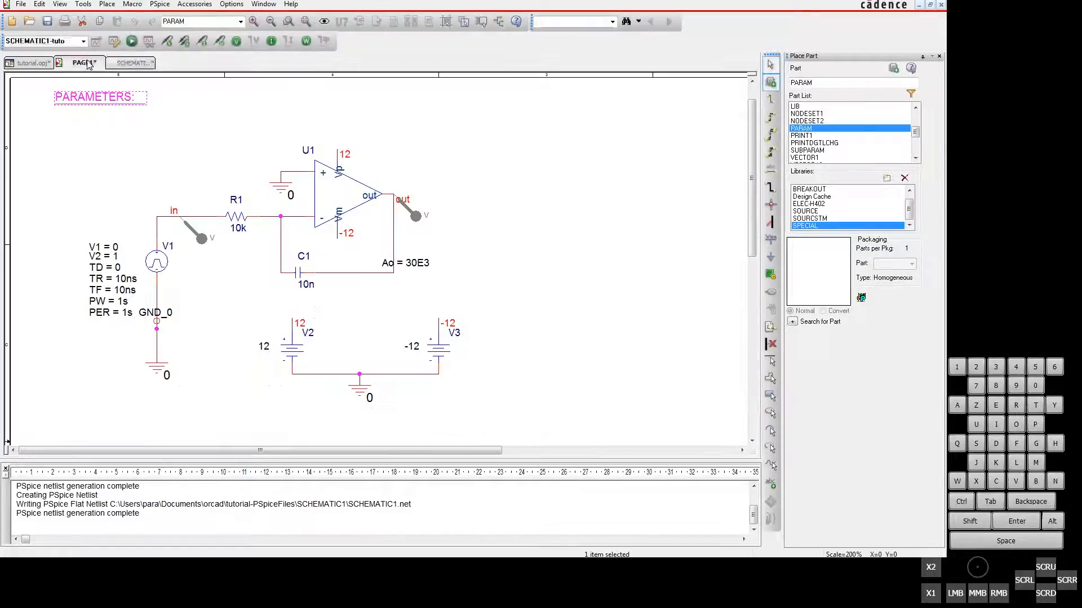
pyautogui.click(115, 117)
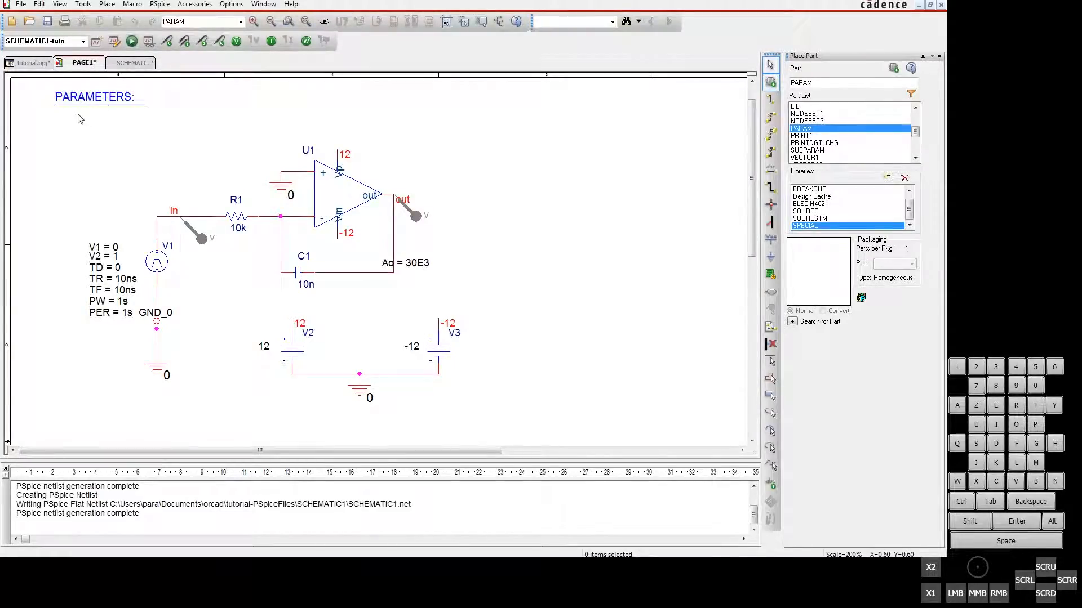
pyautogui.click(134, 64)
pyautogui.click(84, 63)
pyautogui.doubleClick(113, 97)
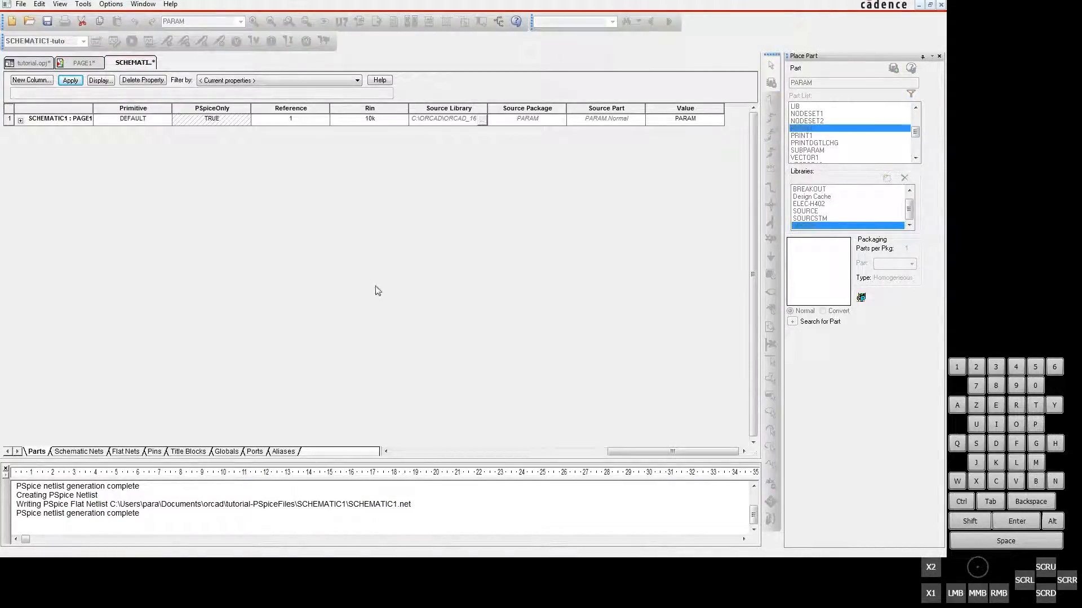
# Set the Rin property to show its name and value, and return to the schematic page
pyautogui.click(374, 107)
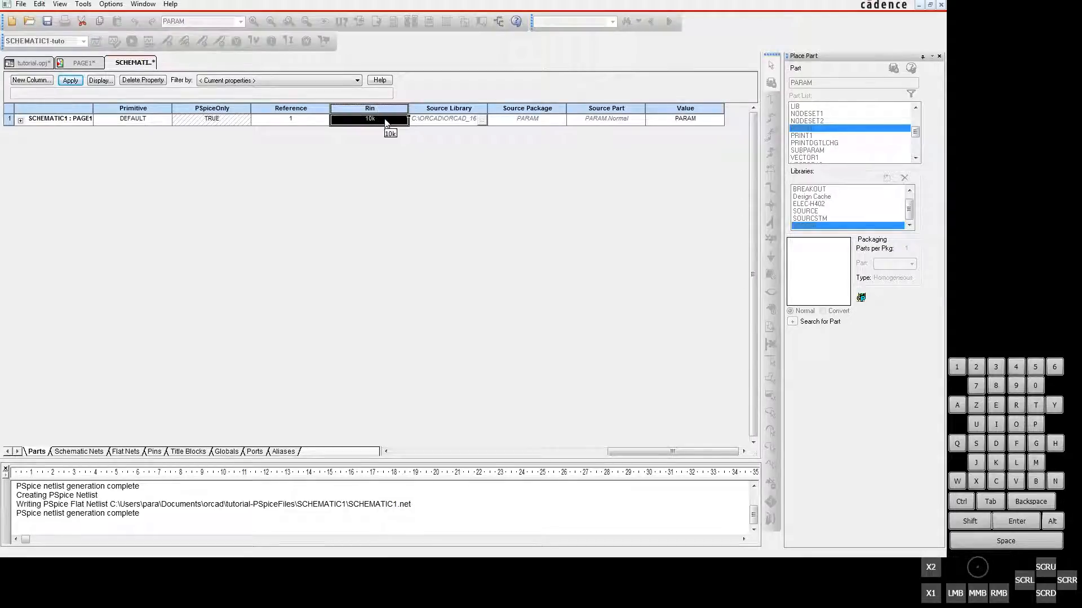
pyautogui.rightClick(387, 123)
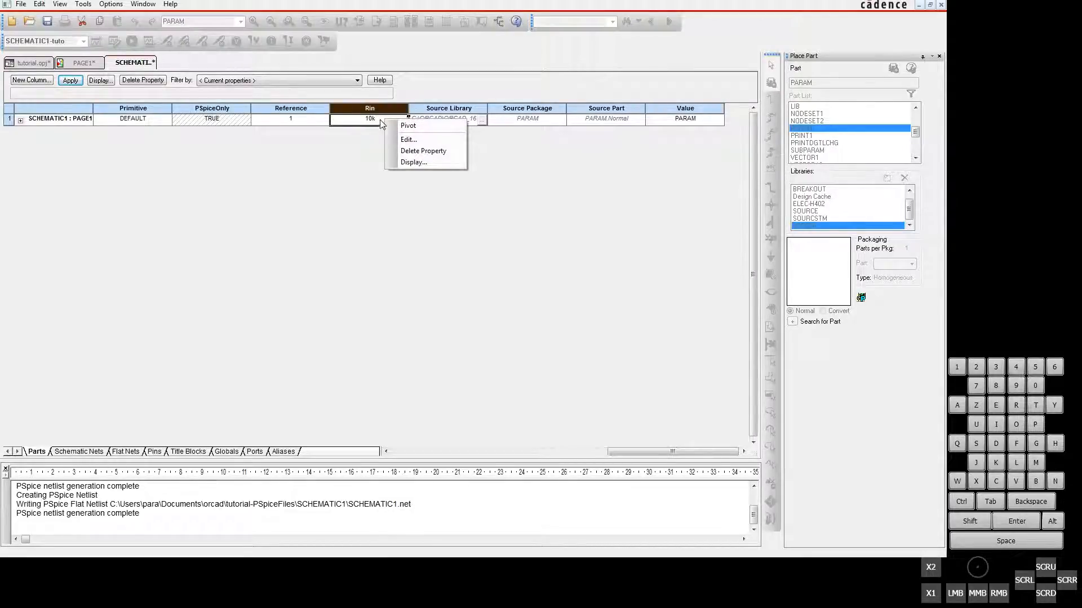
pyautogui.click(419, 162)
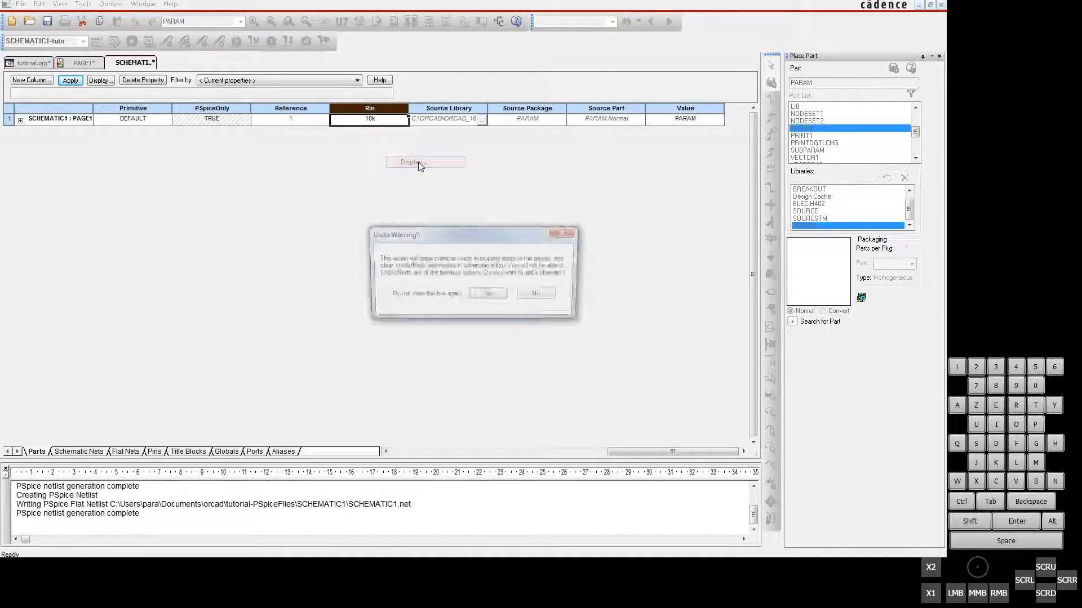
pyautogui.click(485, 297)
pyautogui.click(413, 295)
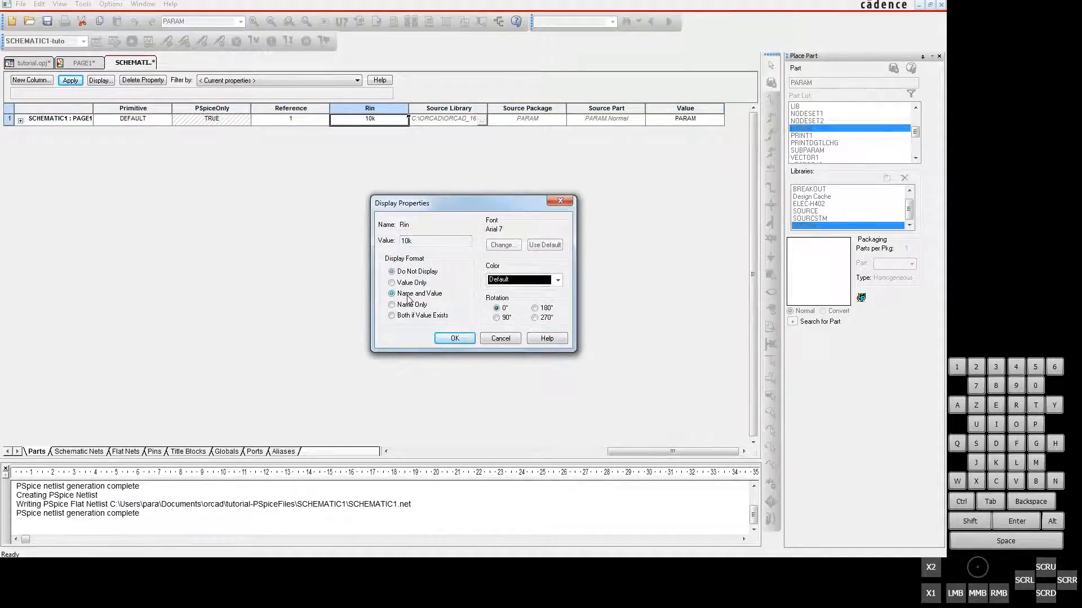
pyautogui.click(464, 341)
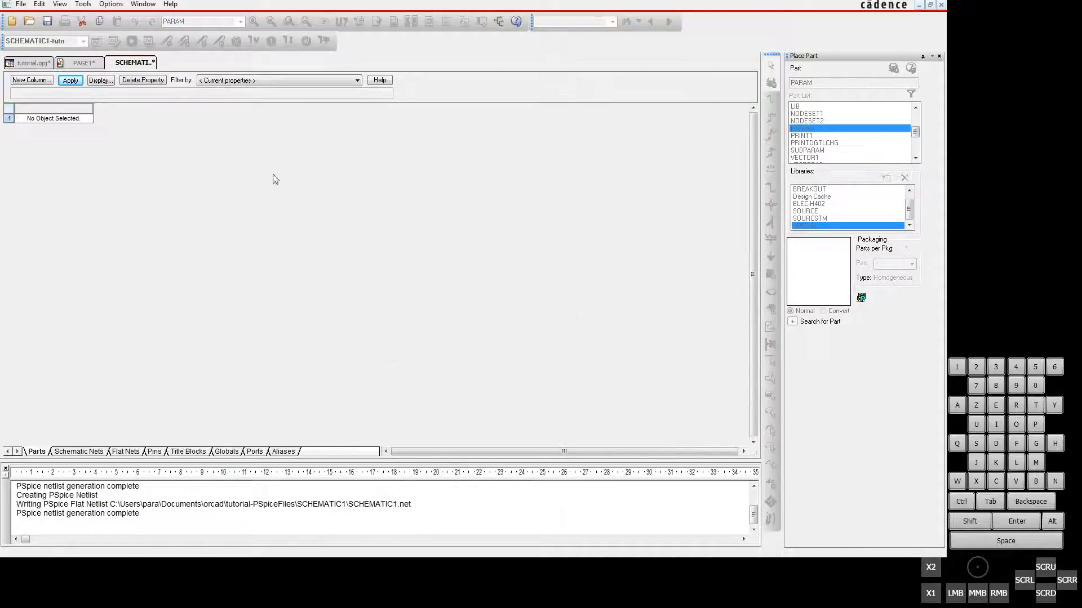
pyautogui.click(79, 63)
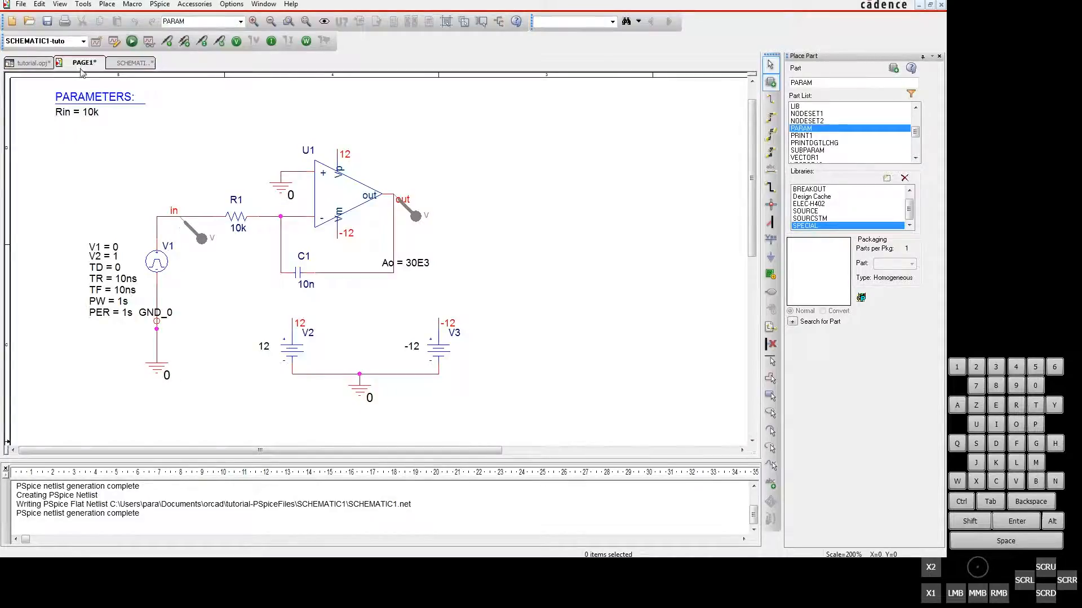
pyautogui.click(134, 64)
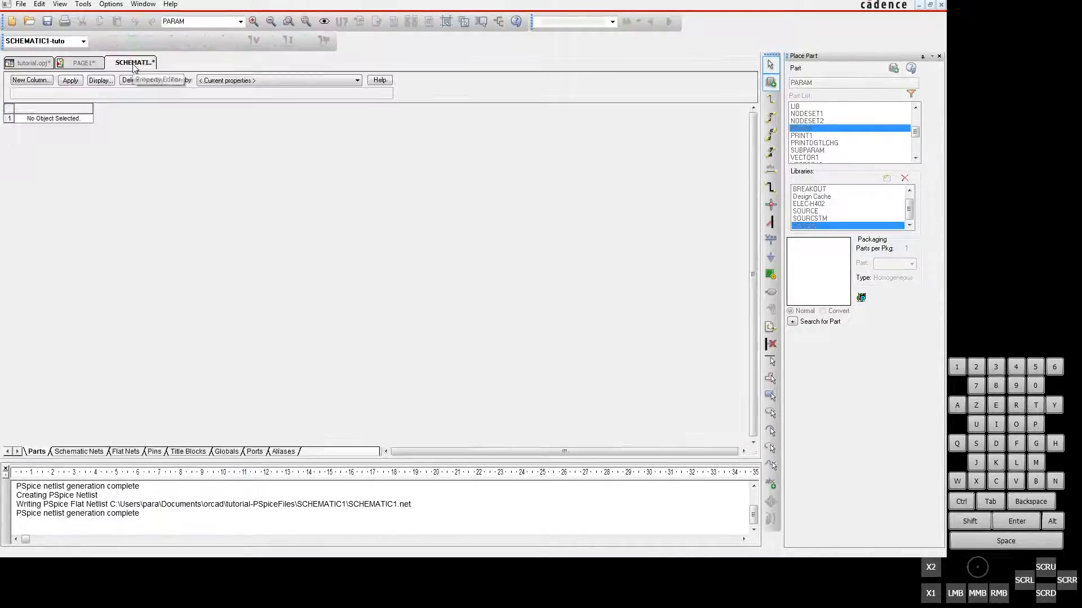
pyautogui.click(38, 84)
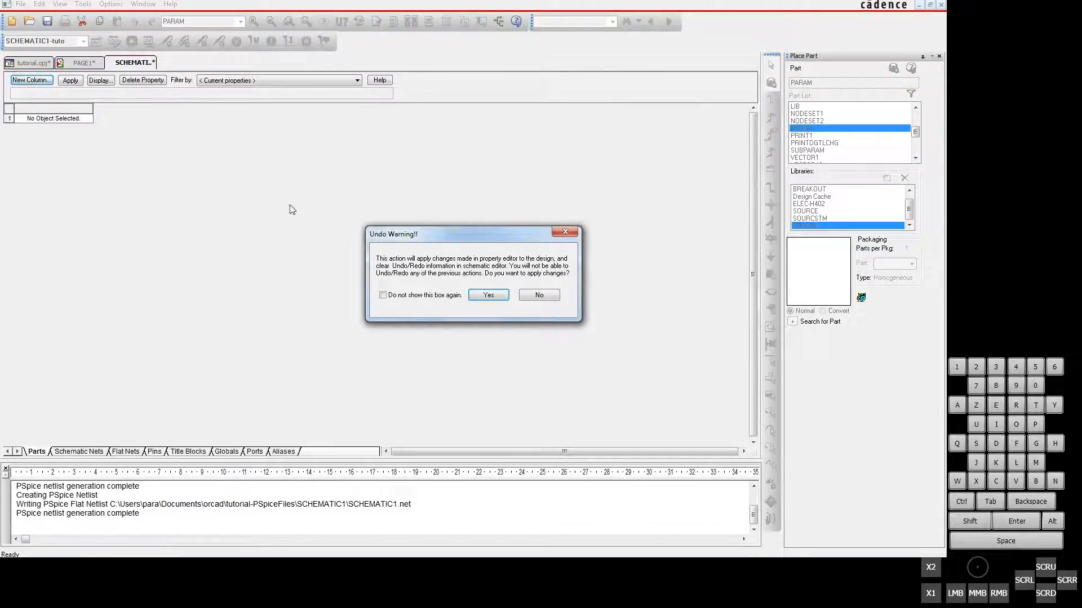
pyautogui.click(481, 295)
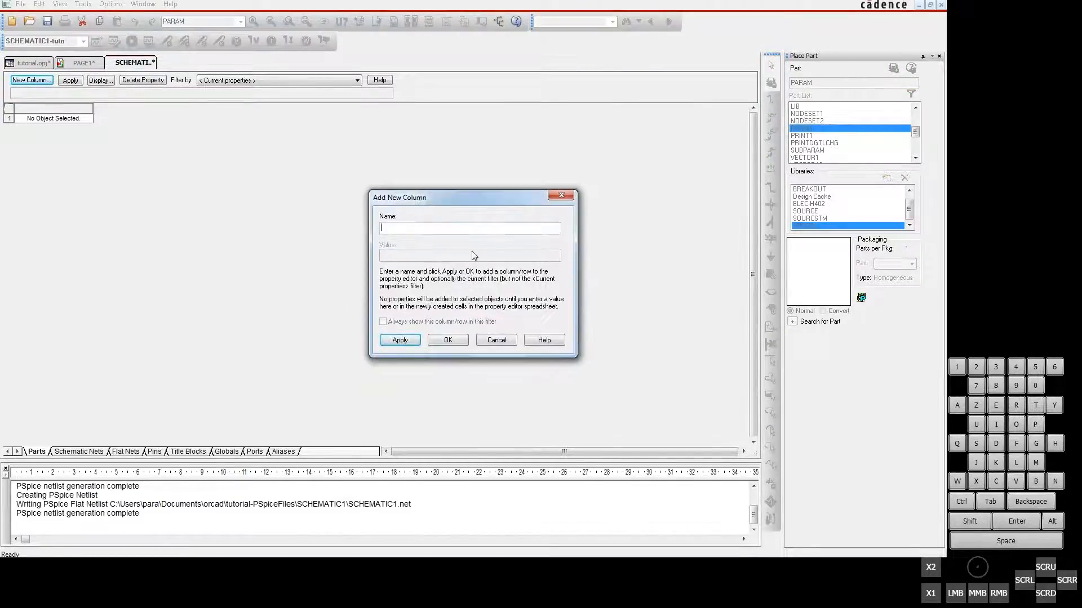
pyautogui.click(567, 197)
# Select the PARAMETERS block, add a property named tau with the value 100us, and apply it
pyautogui.click(92, 64)
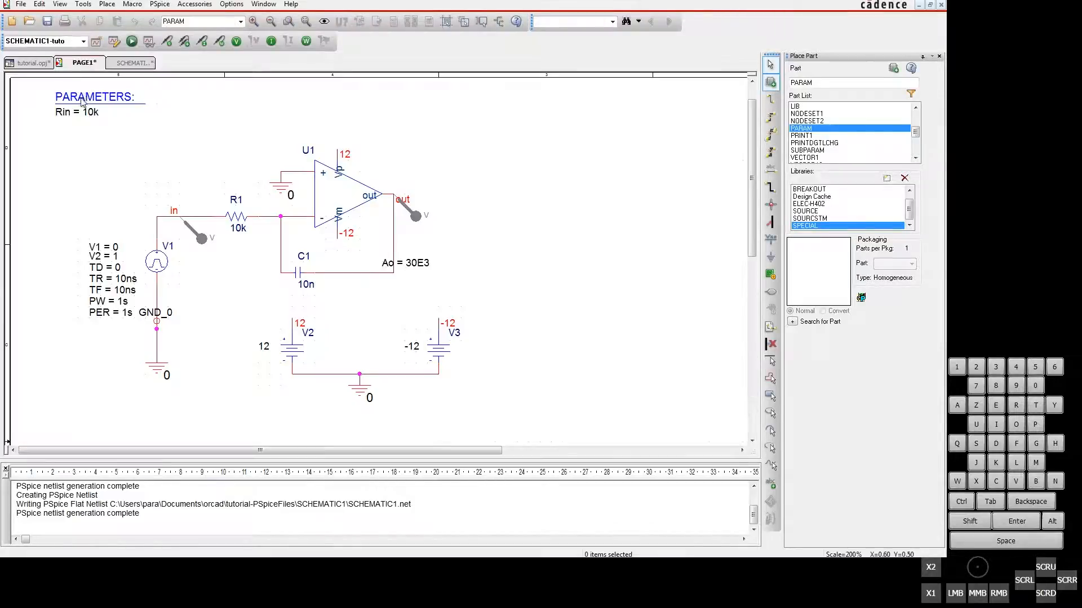
pyautogui.click(93, 100)
pyautogui.click(133, 63)
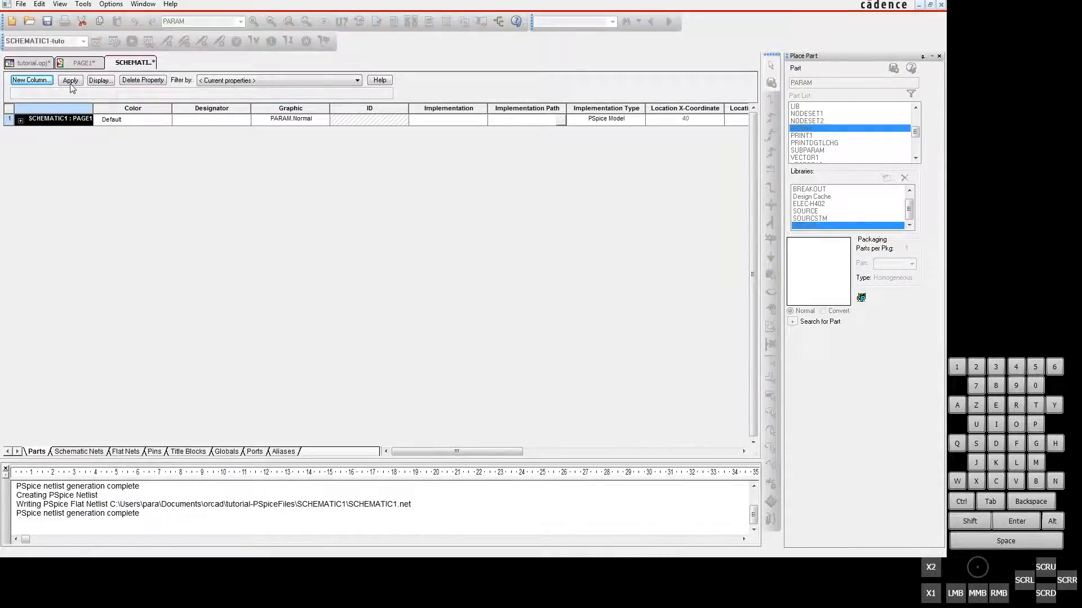
pyautogui.click(47, 84)
pyautogui.click(438, 230)
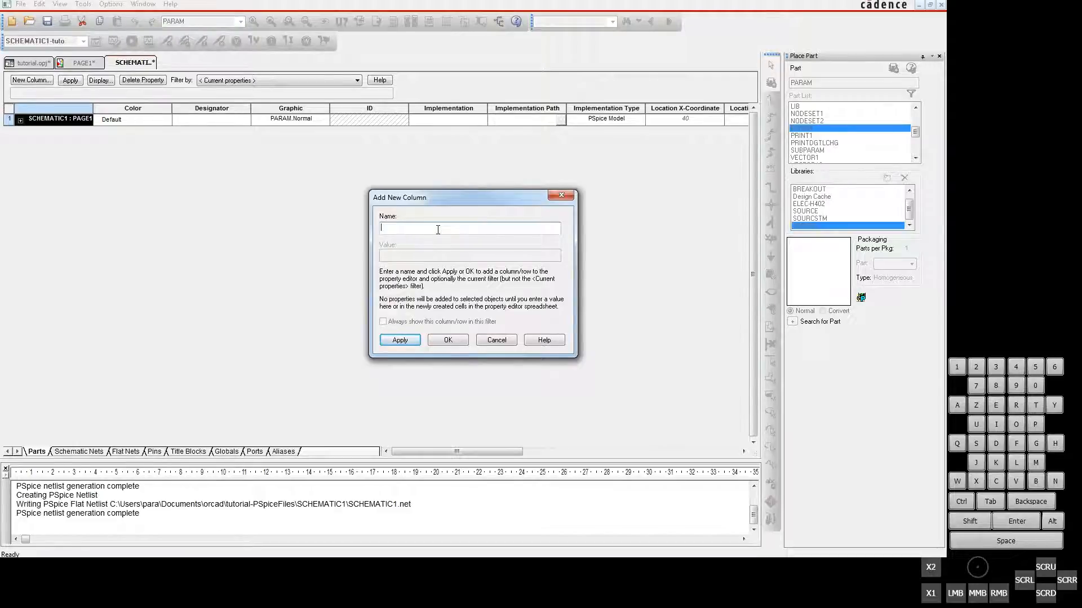
pyautogui.write('tau')
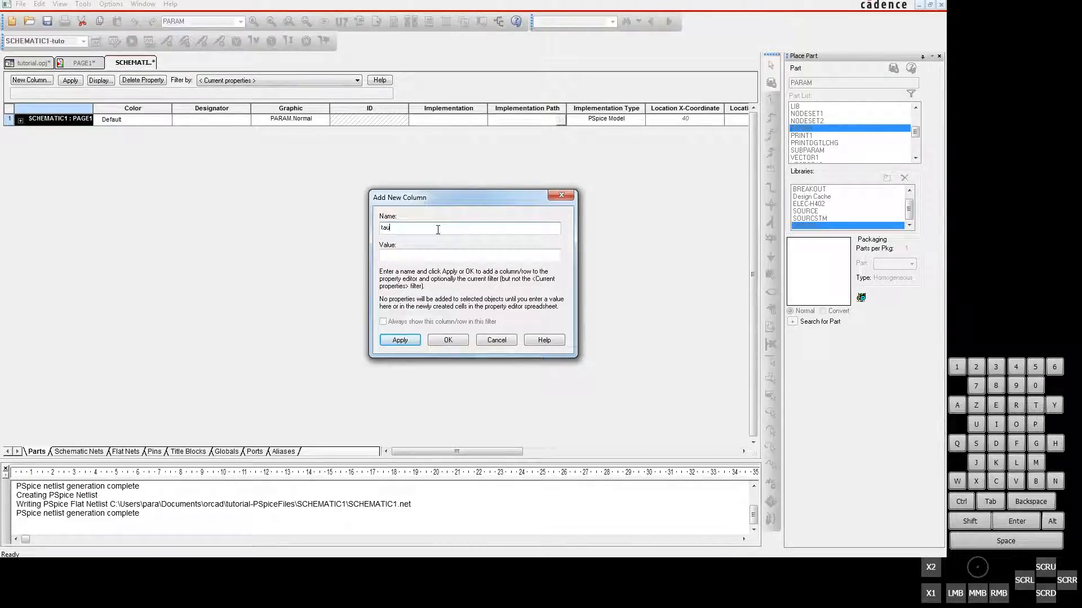
pyautogui.click(414, 255)
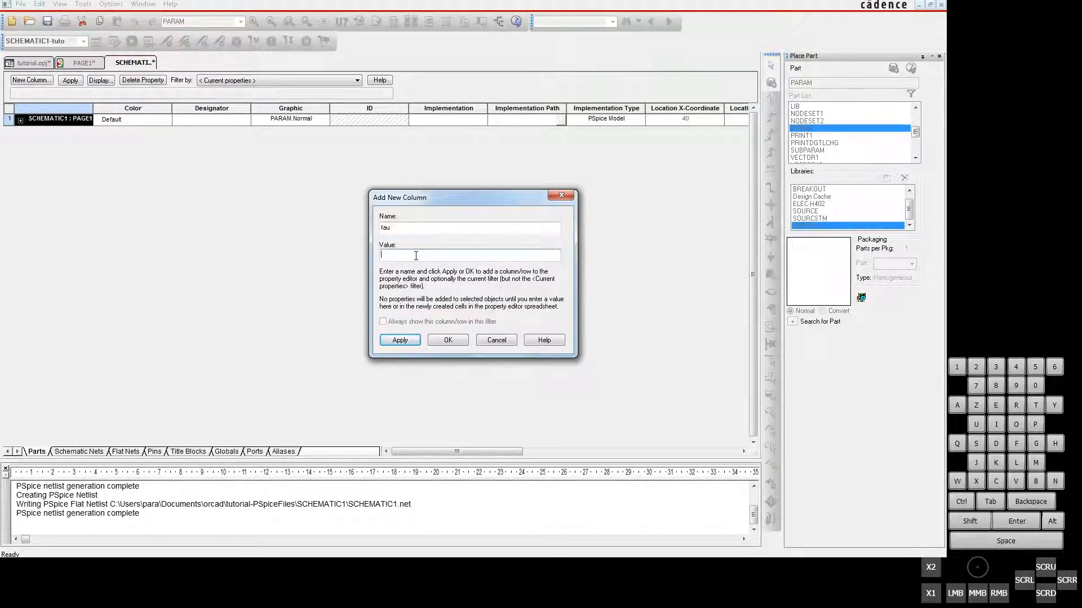
pyautogui.write('100us')
pyautogui.click(448, 340)
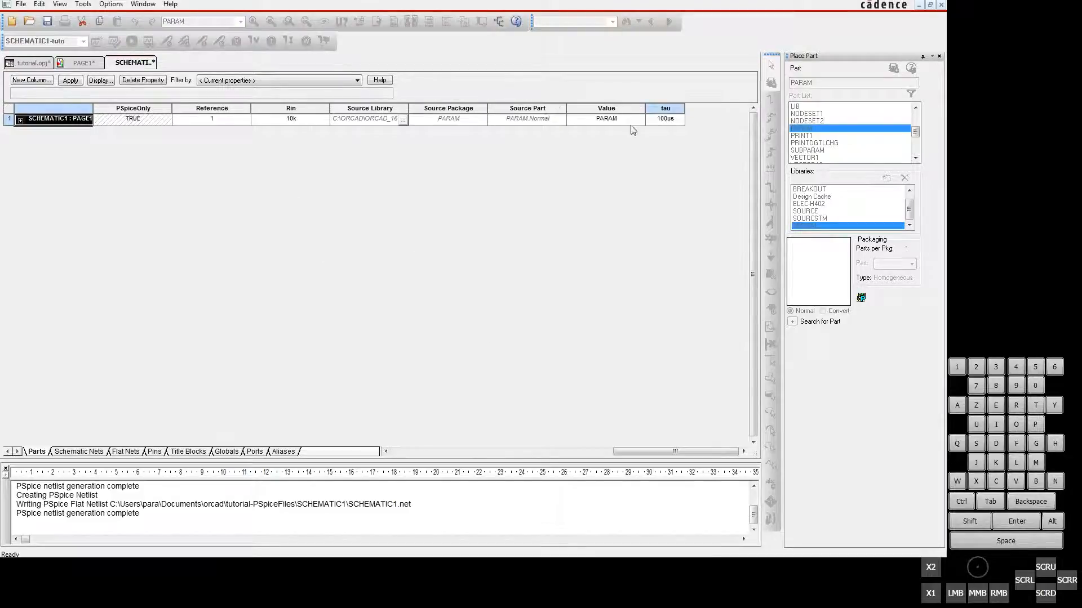
pyautogui.click(70, 80)
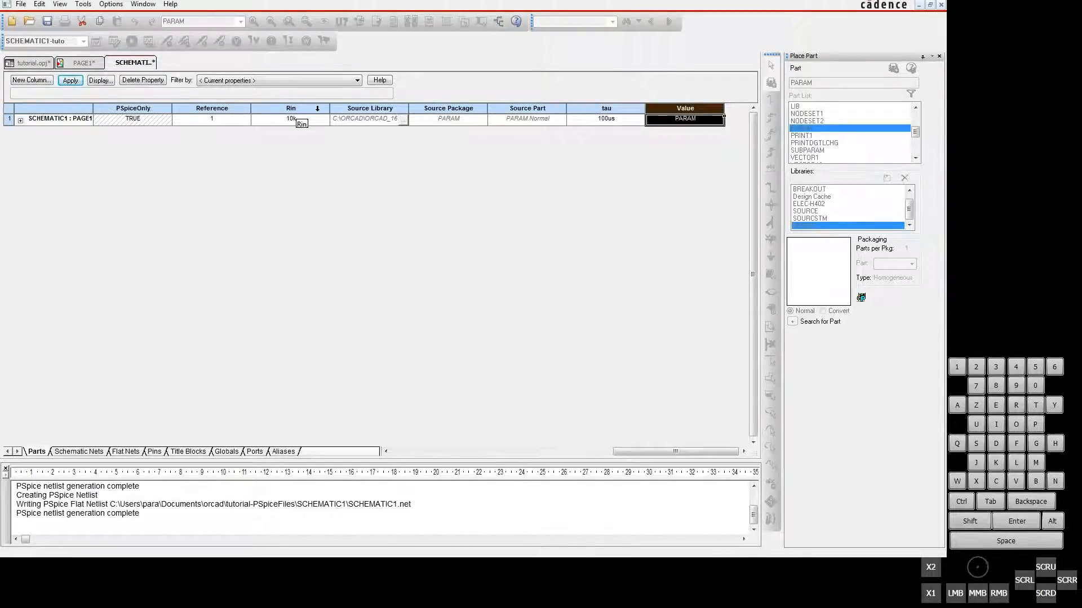
# Set the tau property to display its name and value, and return to the schematic page
pyautogui.click(606, 120)
pyautogui.rightClick(603, 121)
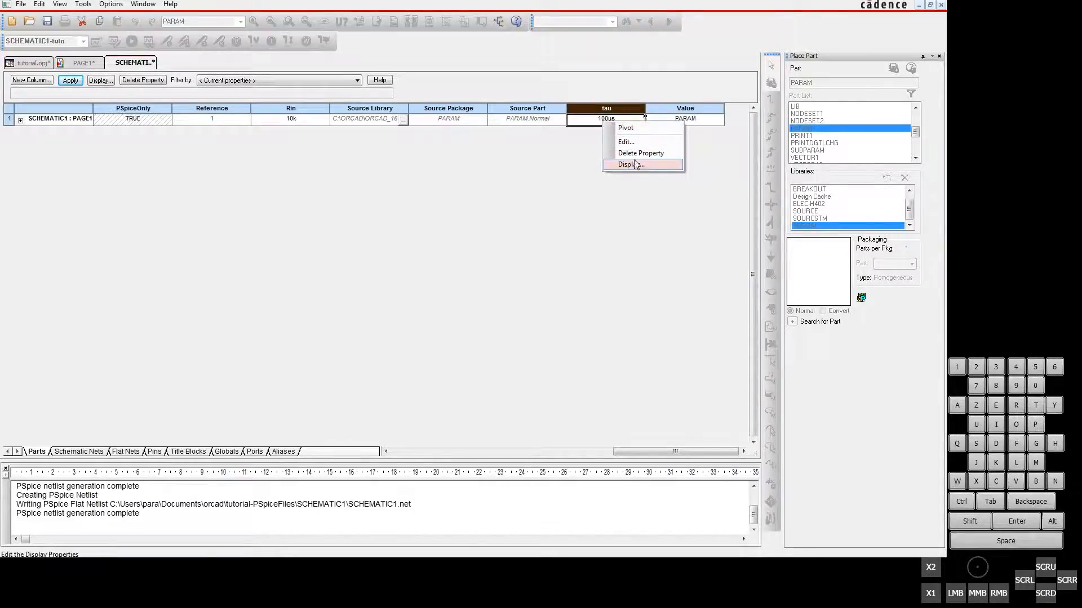
pyautogui.click(631, 164)
pyautogui.click(490, 296)
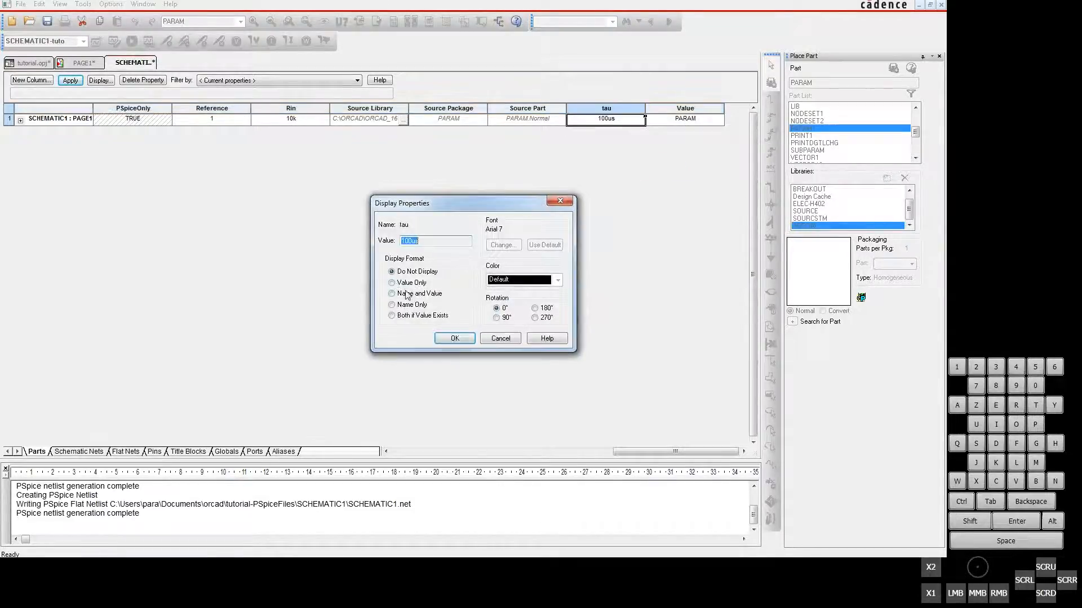
pyautogui.click(406, 296)
pyautogui.click(455, 338)
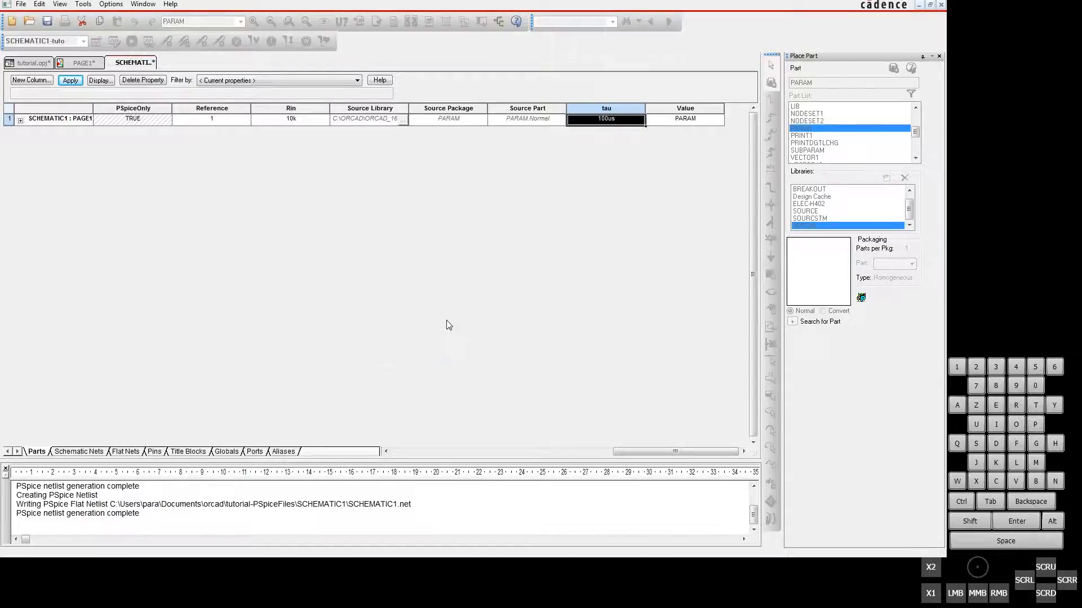
pyautogui.click(78, 63)
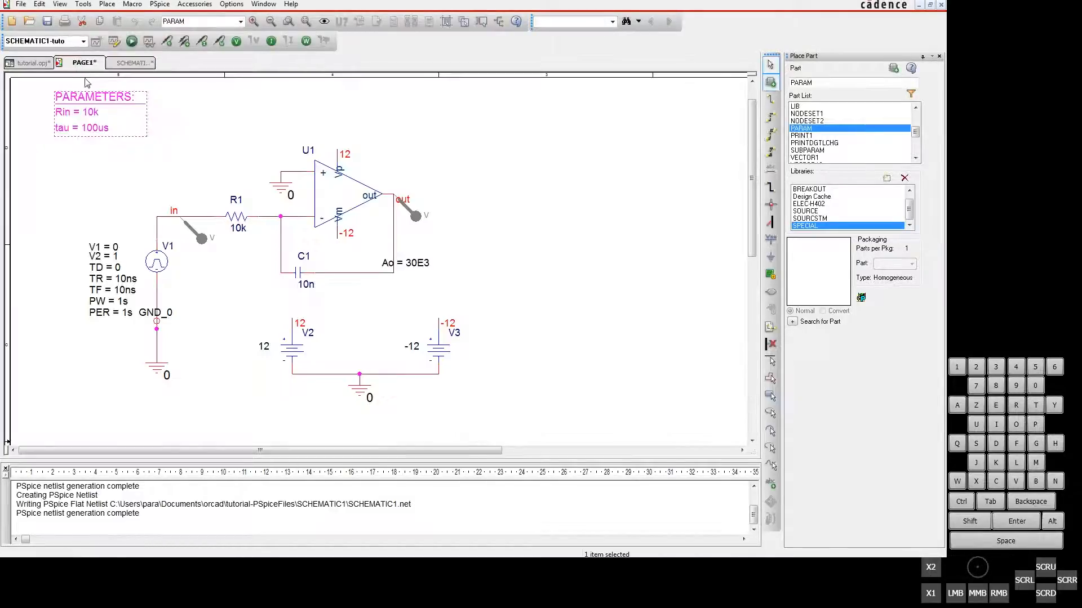
pyautogui.click(139, 155)
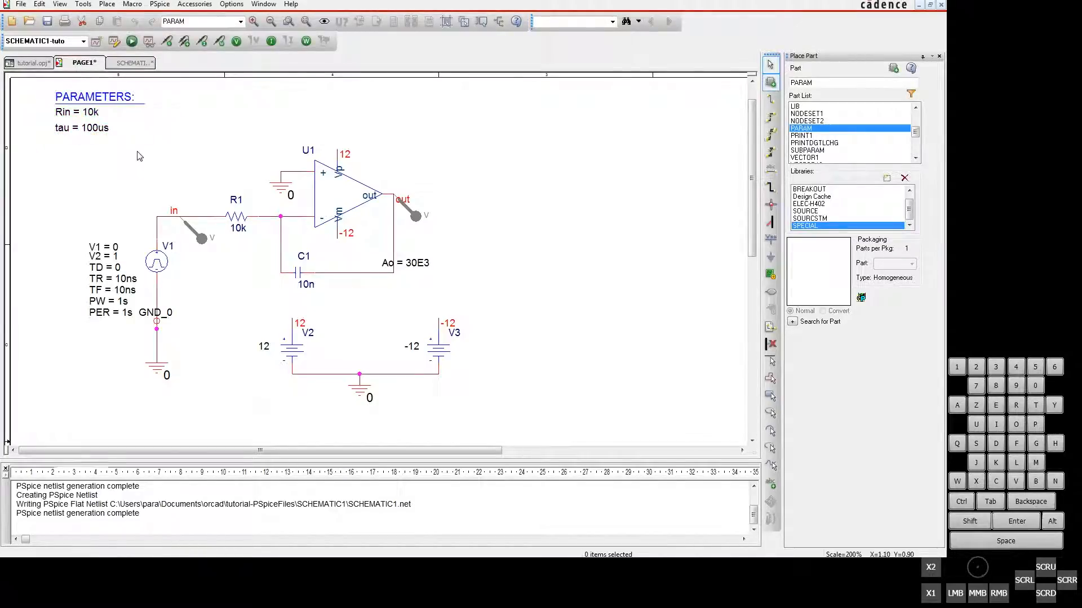
# Set the value of resistor R1 to the parameter expression {Rin}
pyautogui.click(241, 233)
pyautogui.doubleClick(241, 234)
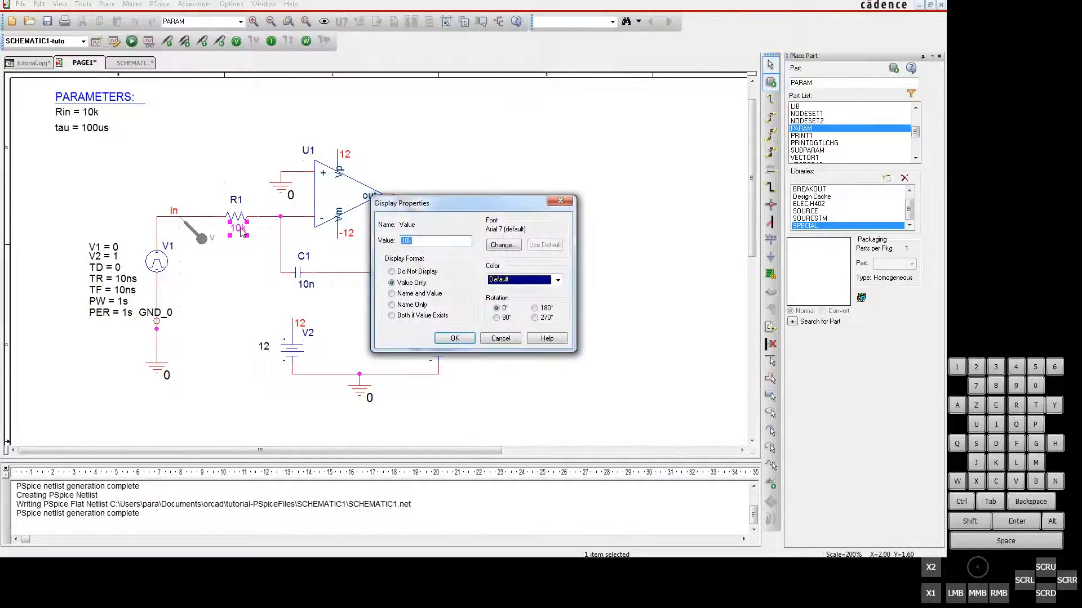
pyautogui.write('Rin}')
pyautogui.press('Left')
pyautogui.press('Left')
pyautogui.write('{')
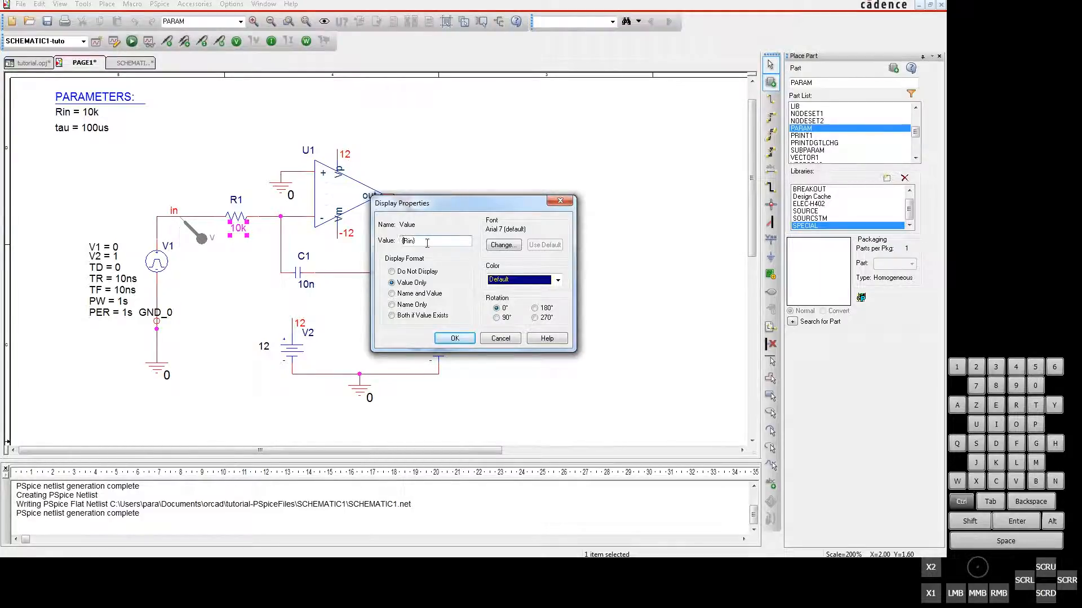
pyautogui.click(455, 339)
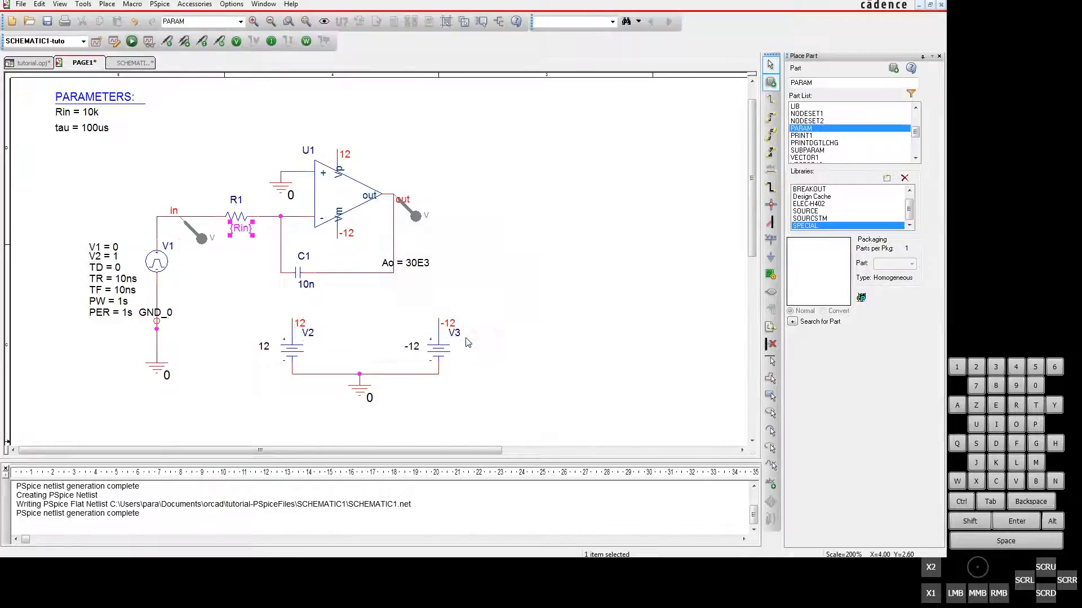
# Set the value of capacitor C1 to {tau/Rin} and save the schematic
pyautogui.doubleClick(310, 289)
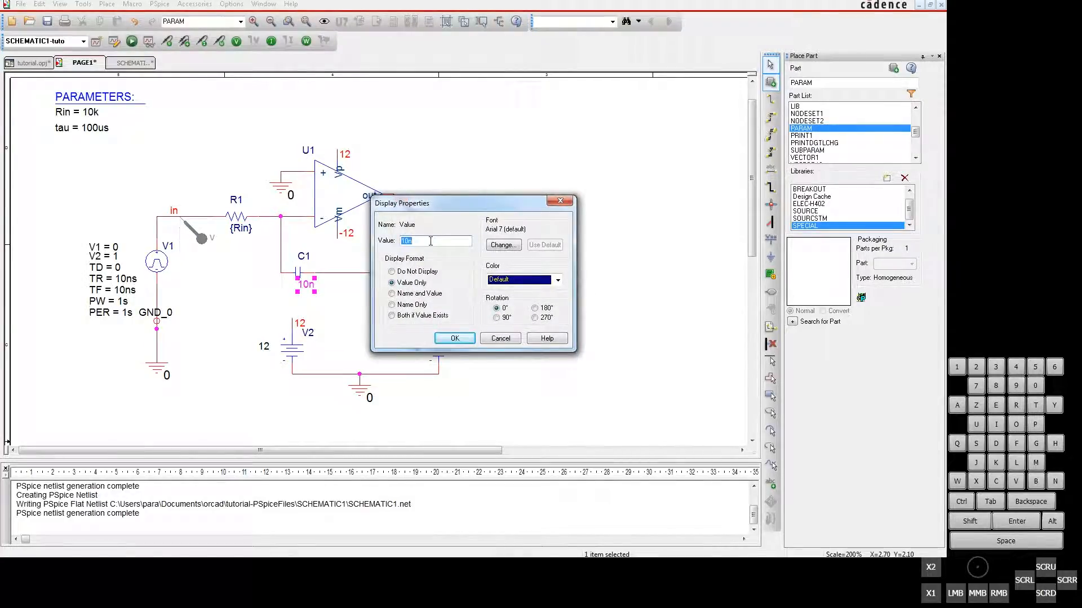
pyautogui.write('{tau/Rin')
pyautogui.click(455, 338)
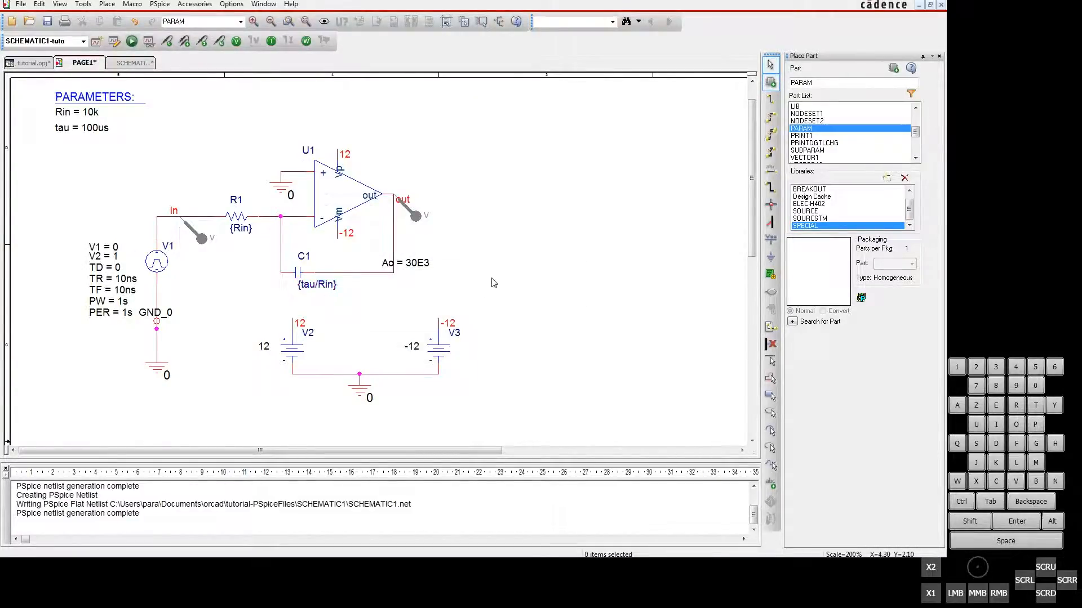
pyautogui.hotkey('ctrl', 's')
# Enable a parametric sweep in the simulation profile, with the global parameter tau as the sweep variable
pyautogui.click(114, 42)
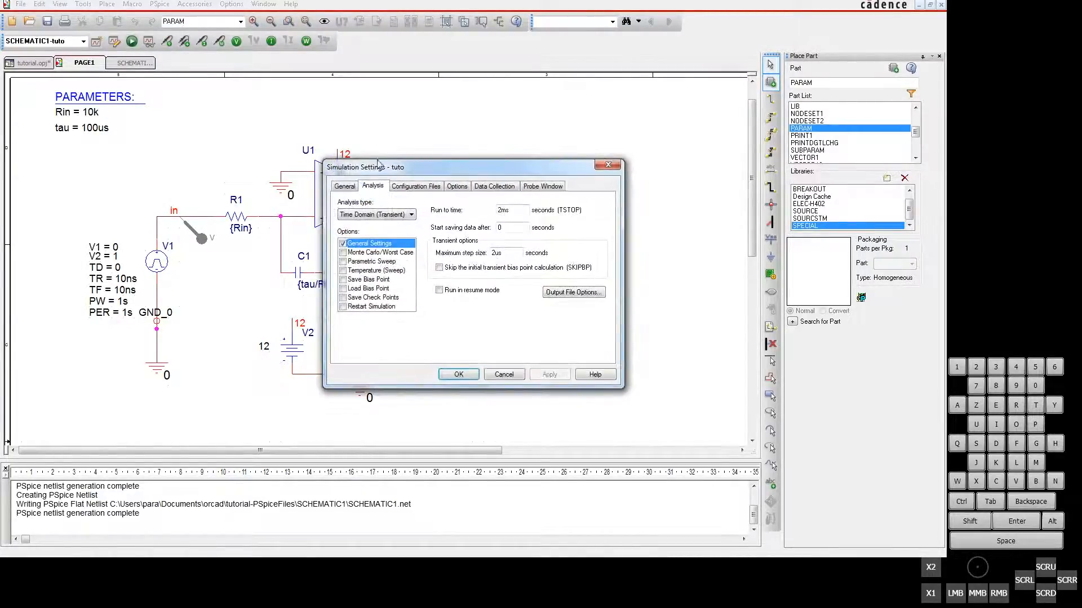
pyautogui.click(371, 262)
pyautogui.click(343, 263)
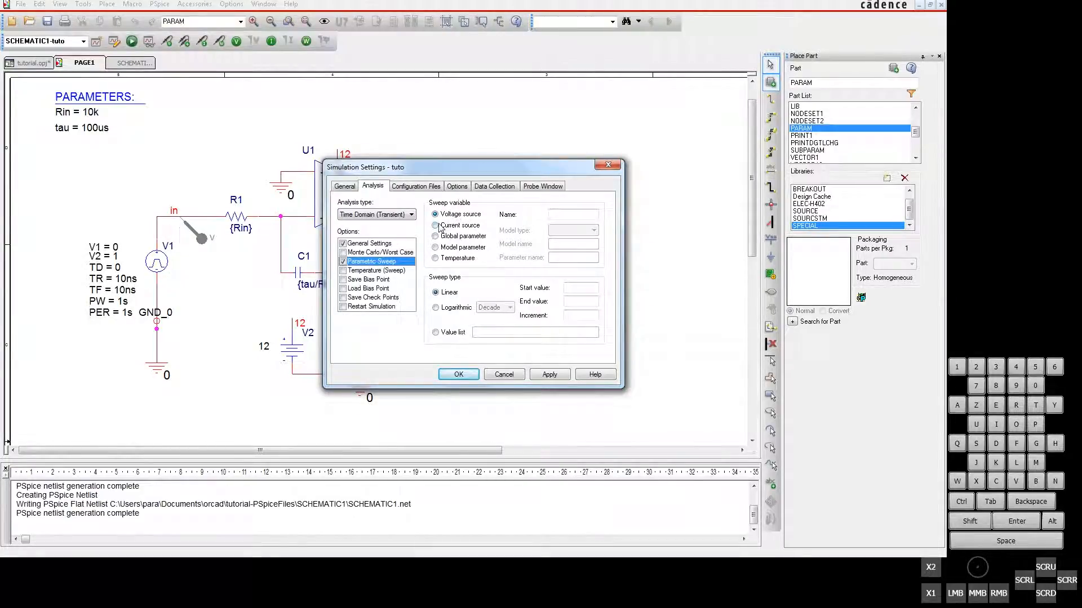
pyautogui.click(466, 241)
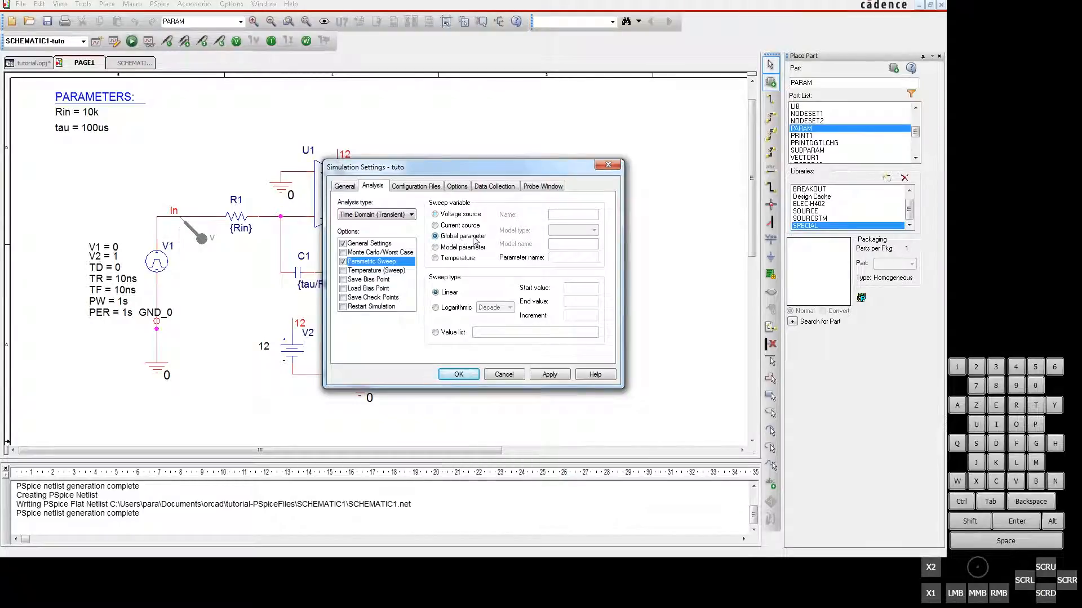
pyautogui.click(572, 258)
pyautogui.write('tau')
# Define the linear sweep from 100us to 300us in 20us increments and accept the simulation settings
pyautogui.click(582, 289)
pyautogui.write('100us300us')
pyautogui.press('Tab')
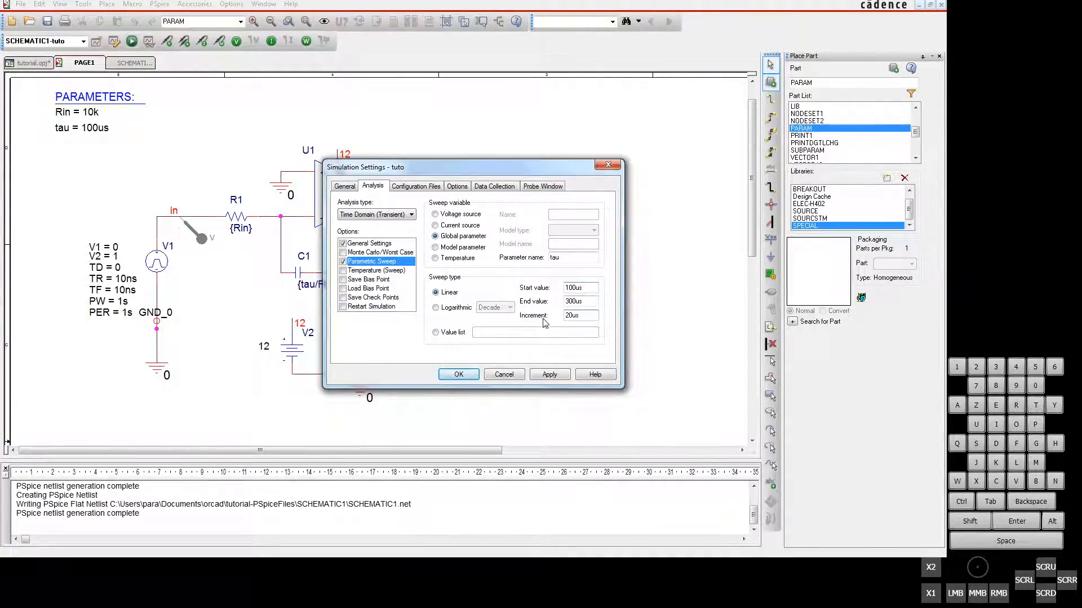
pyautogui.click(458, 375)
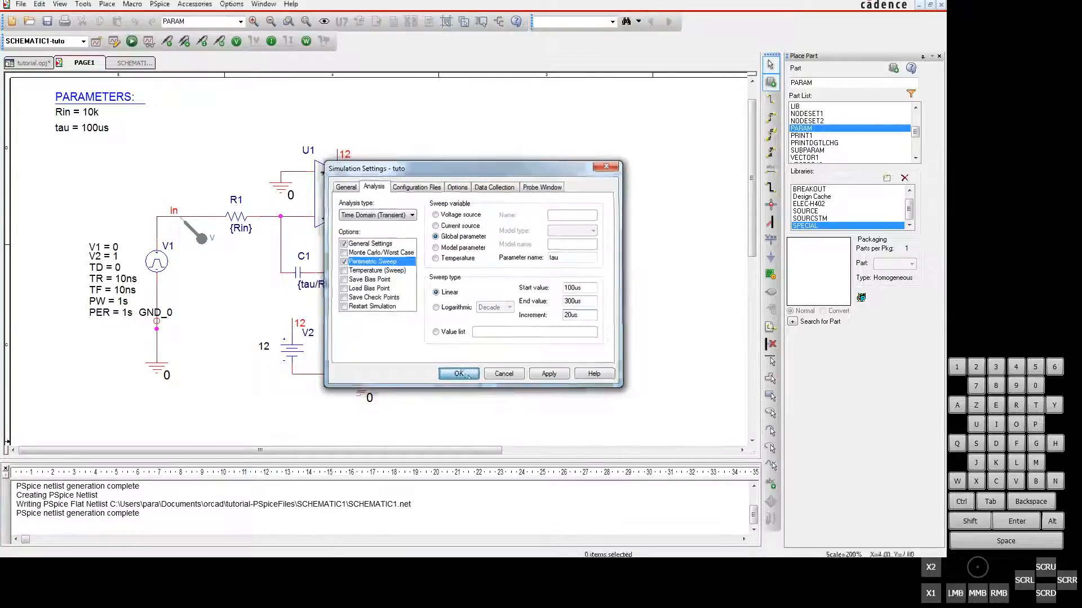
# Run the PSpice simulation and load all available tau sections into the waveform plot
pyautogui.click(132, 41)
pyautogui.click(487, 302)
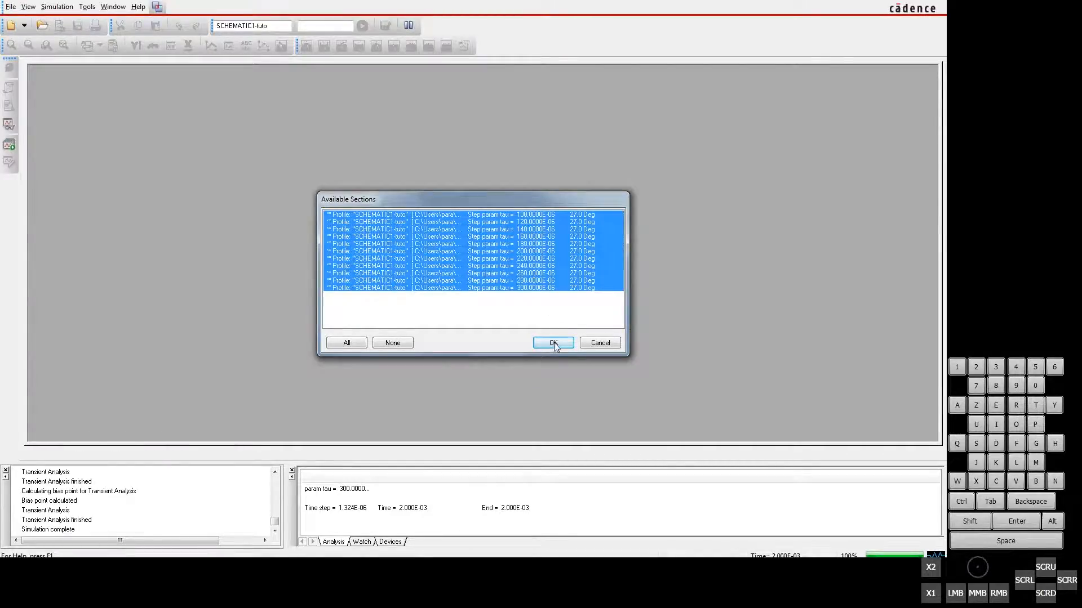
pyautogui.click(386, 344)
pyautogui.click(349, 344)
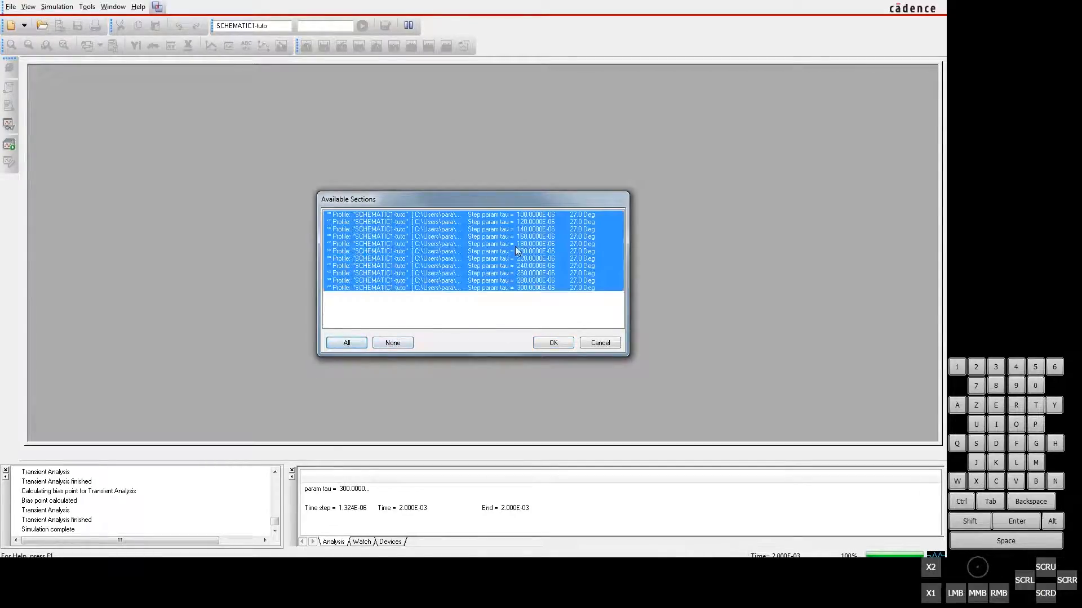
pyautogui.click(559, 346)
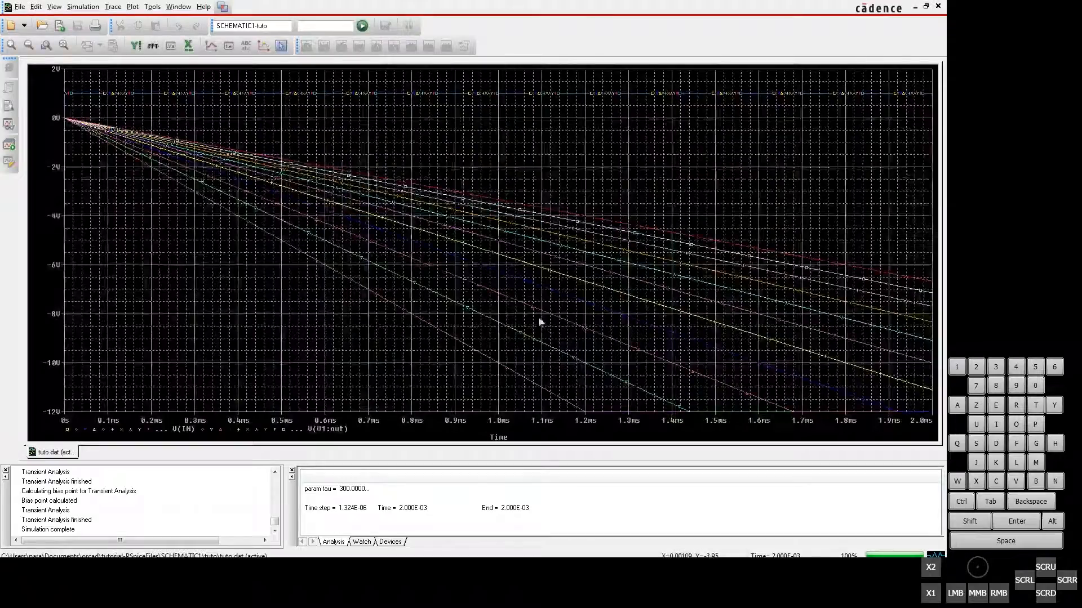